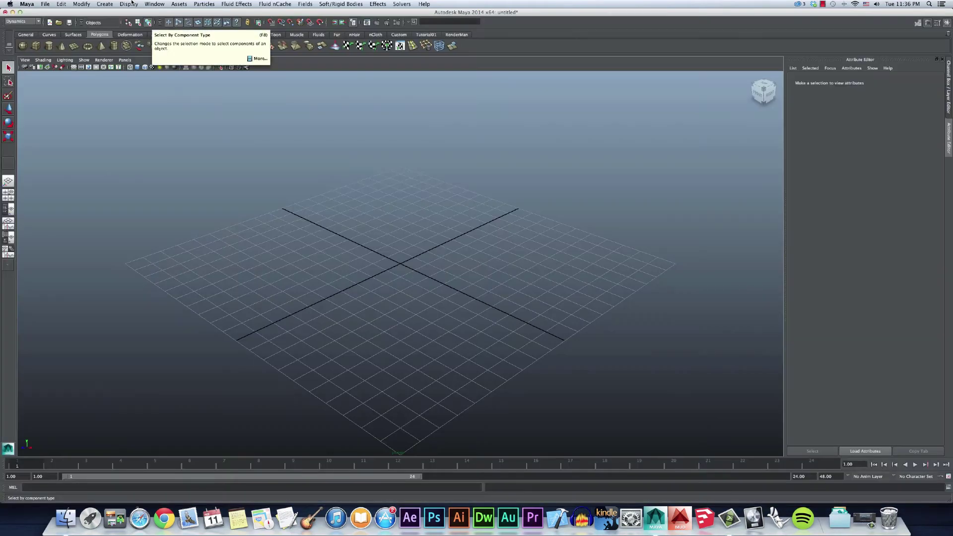
Open the Visor on its ocean examples and widen the thumbnail area so the presets fit
left_click(147, 3)
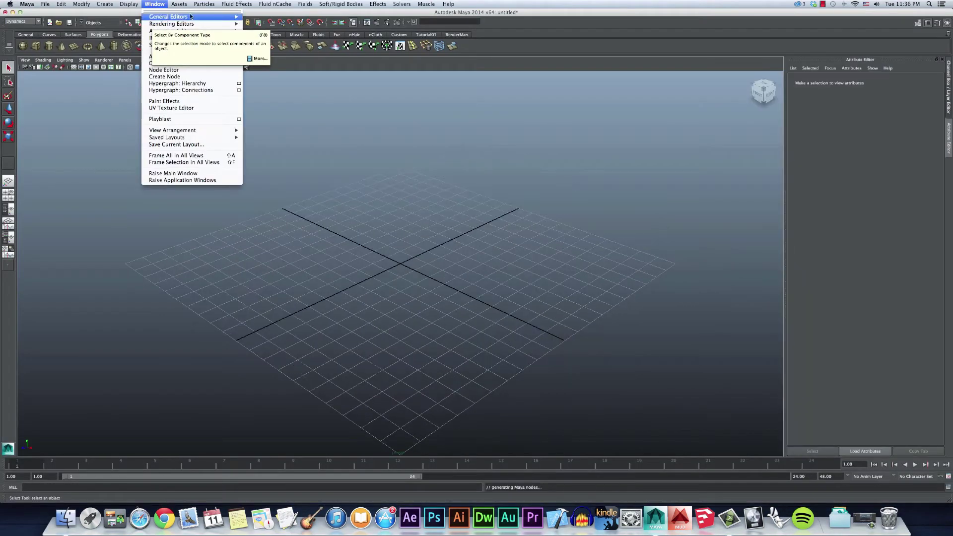
mouse_move(223, 17)
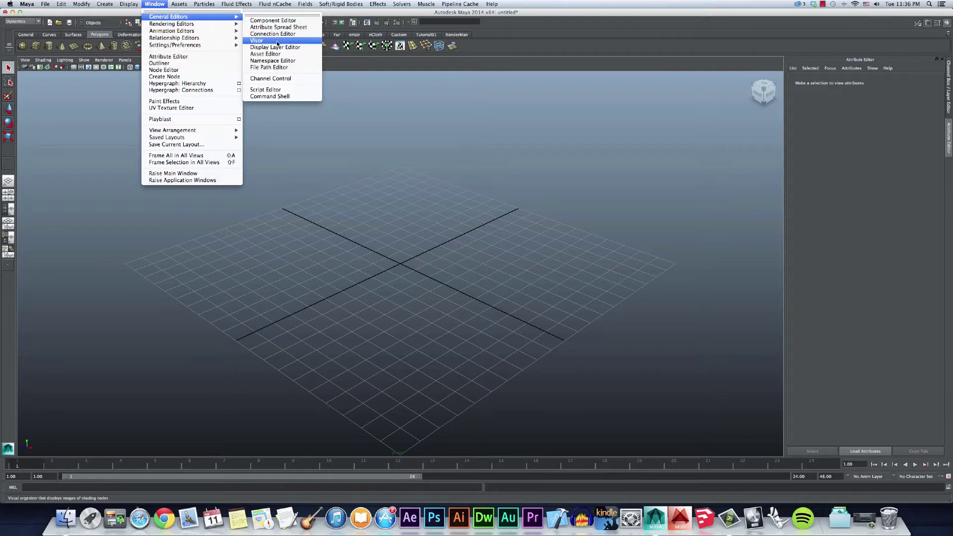
left_click(266, 40)
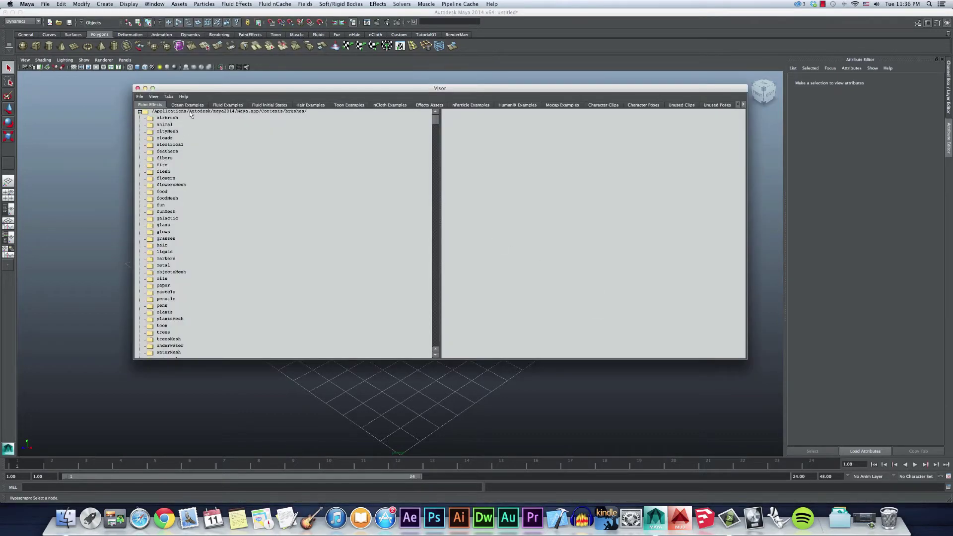
left_click(193, 105)
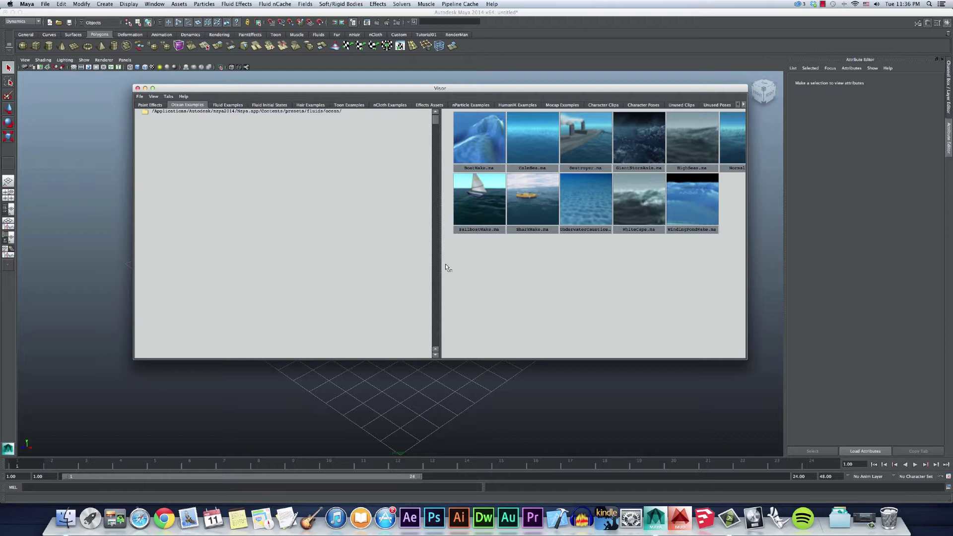
left_click_drag(440, 267, 239, 239)
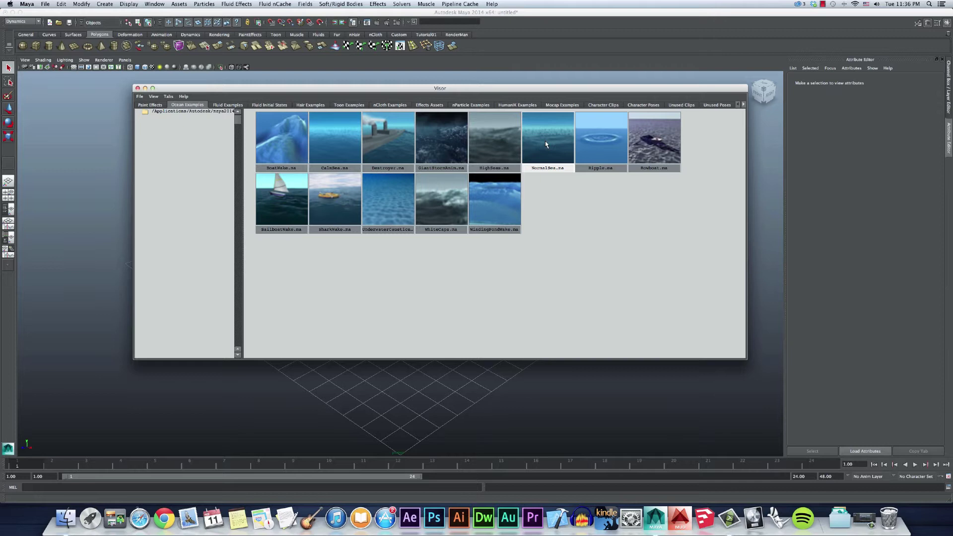
Load the GiantStormAnim.ma ocean example into the scene and arrange the viewports as two panes side by side
left_click(439, 140)
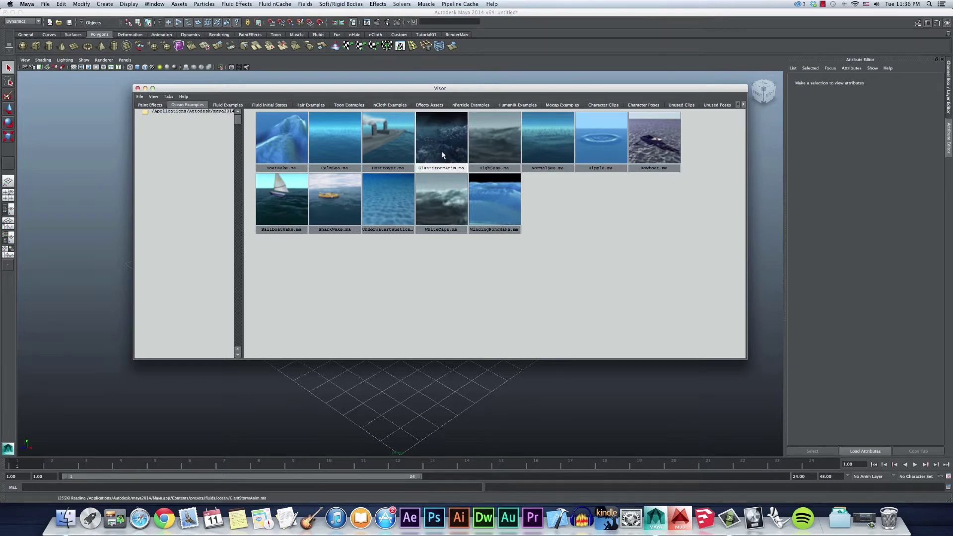
left_click(145, 88)
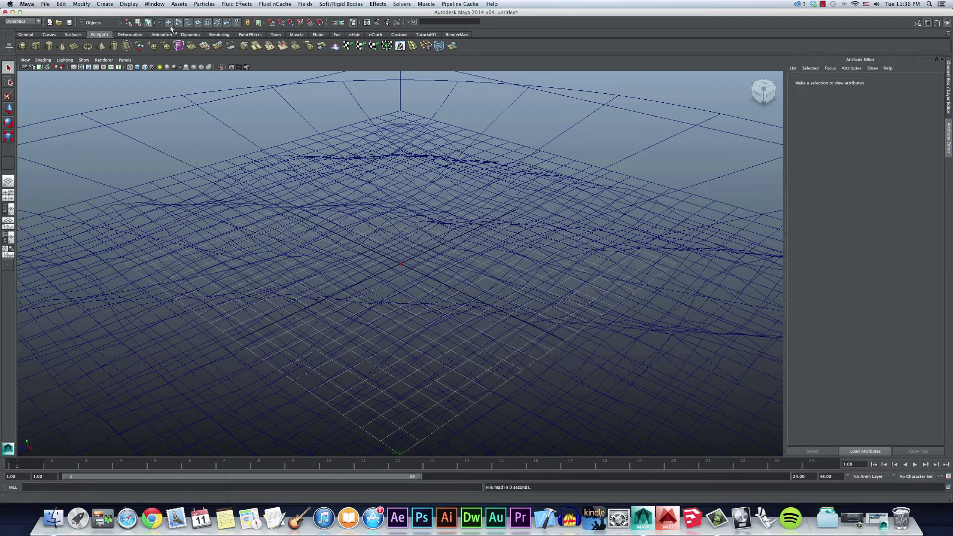
left_click(123, 60)
mouse_move(151, 112)
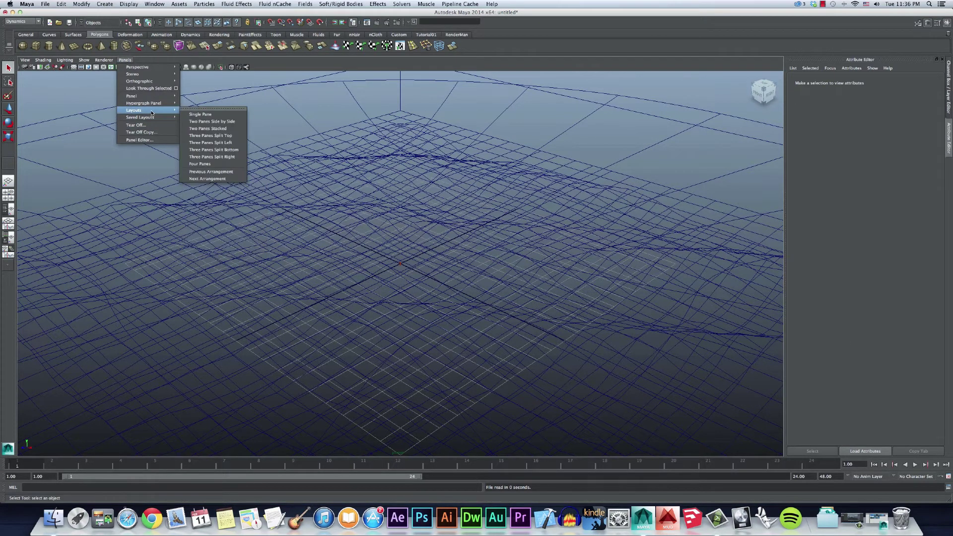
left_click(208, 122)
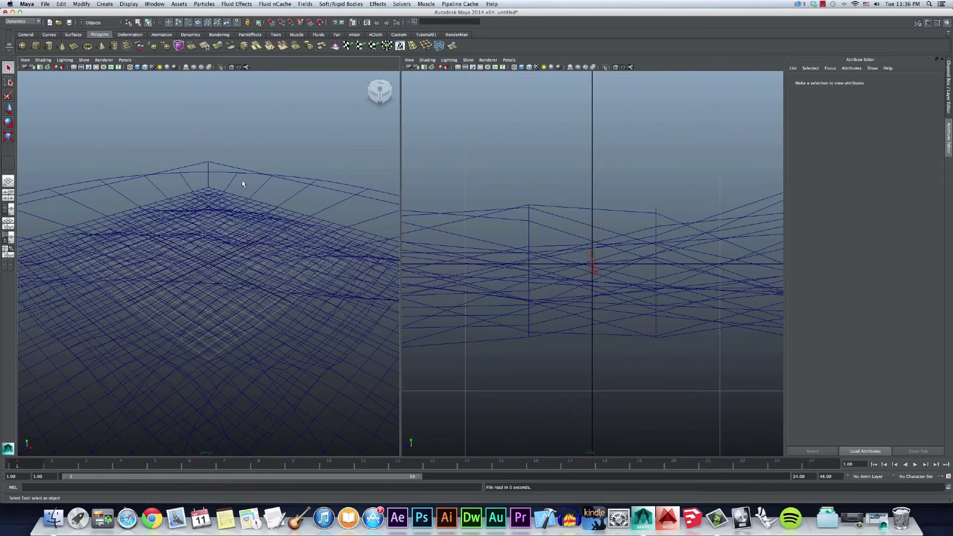
Display both viewports shaded and look through the GiantStormCam camera in the second one
key("5")
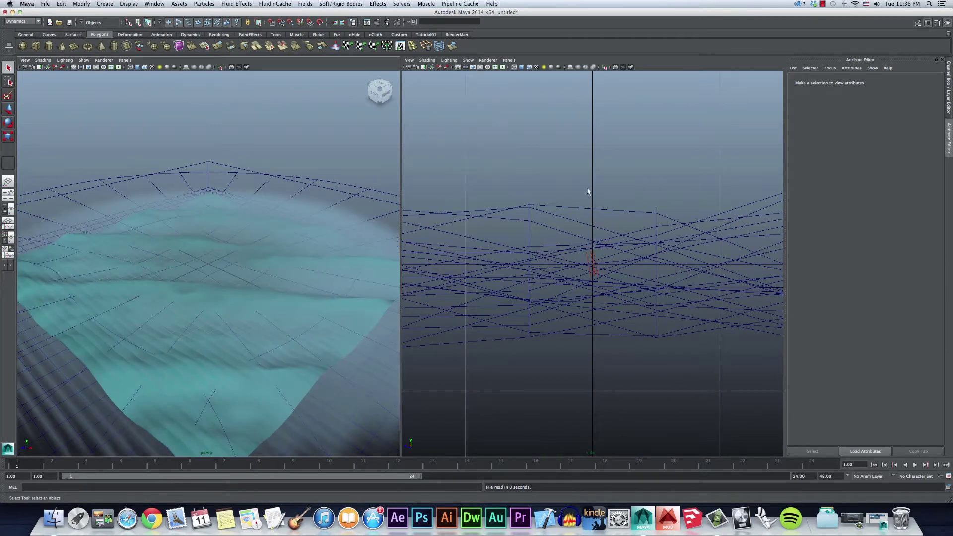
key("5")
left_click(508, 59)
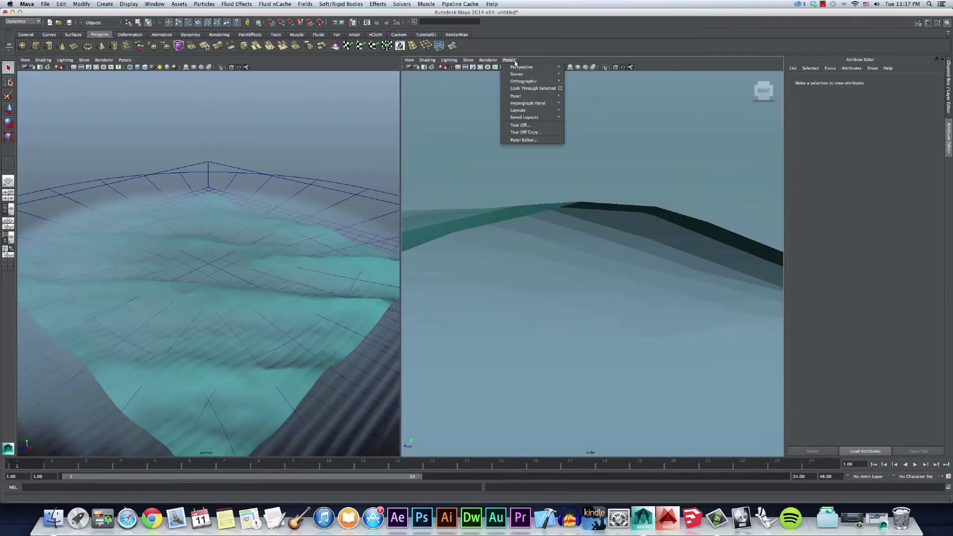
mouse_move(525, 67)
left_click(588, 68)
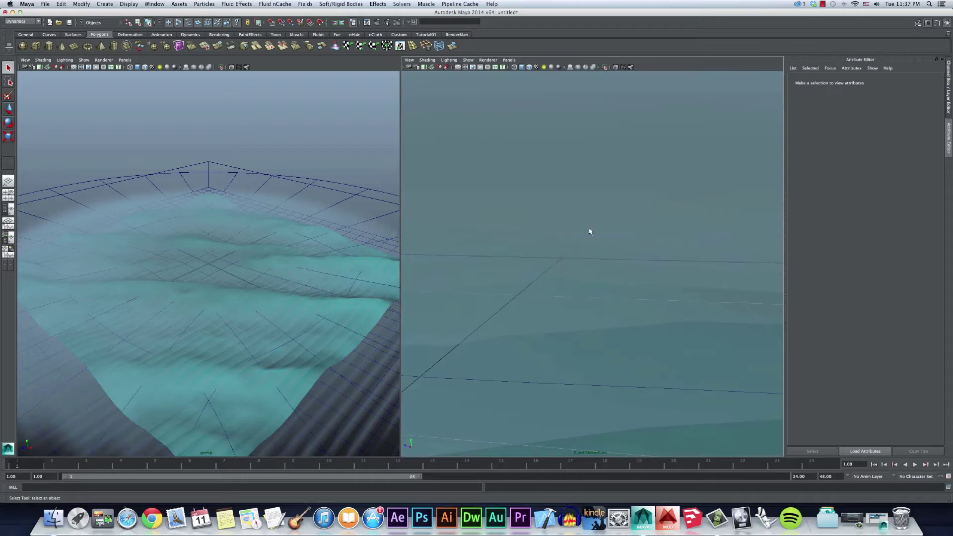
Render the current frame through GiantStormCam, enlarge the render window slightly, and close it
left_click(377, 22)
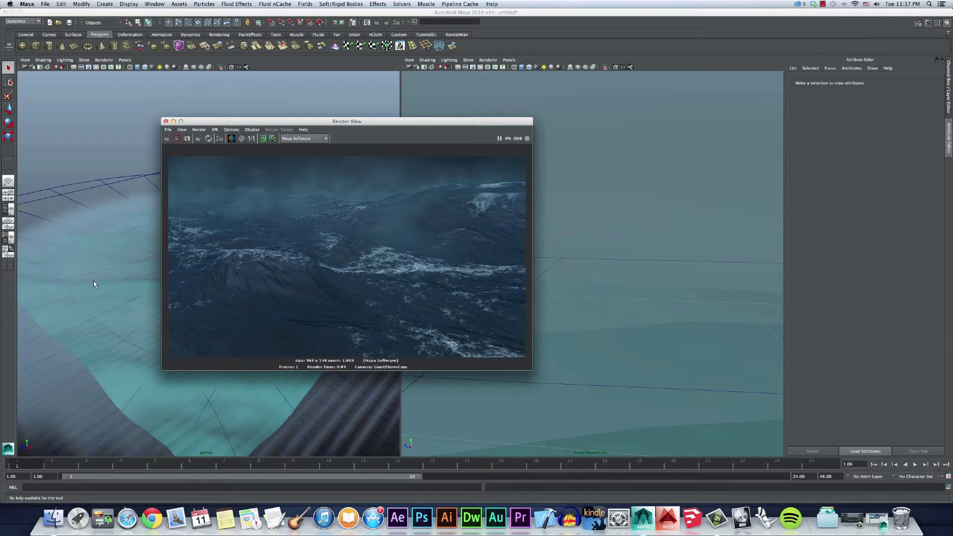
left_click_drag(533, 371, 563, 387)
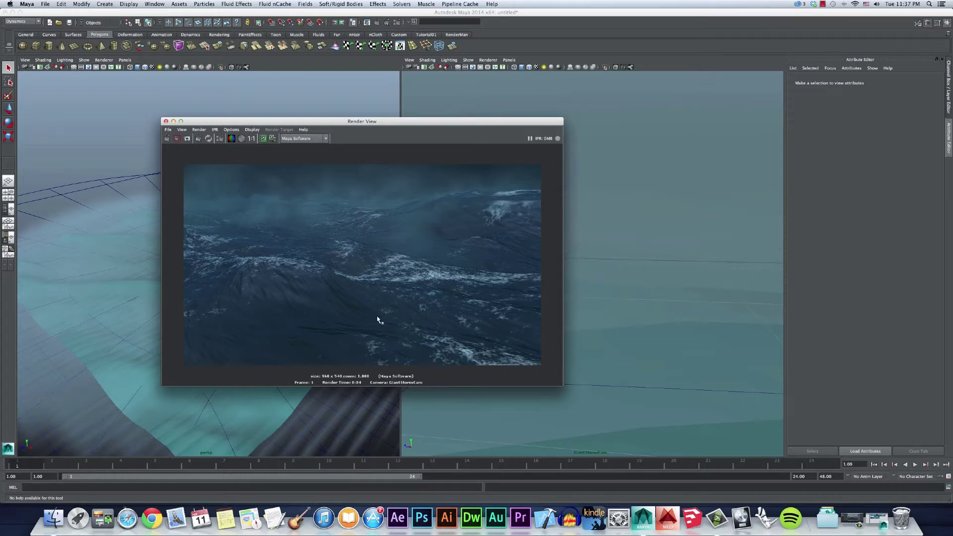
left_click(166, 122)
Start a new scene without saving the giant storm scene
left_click(45, 4)
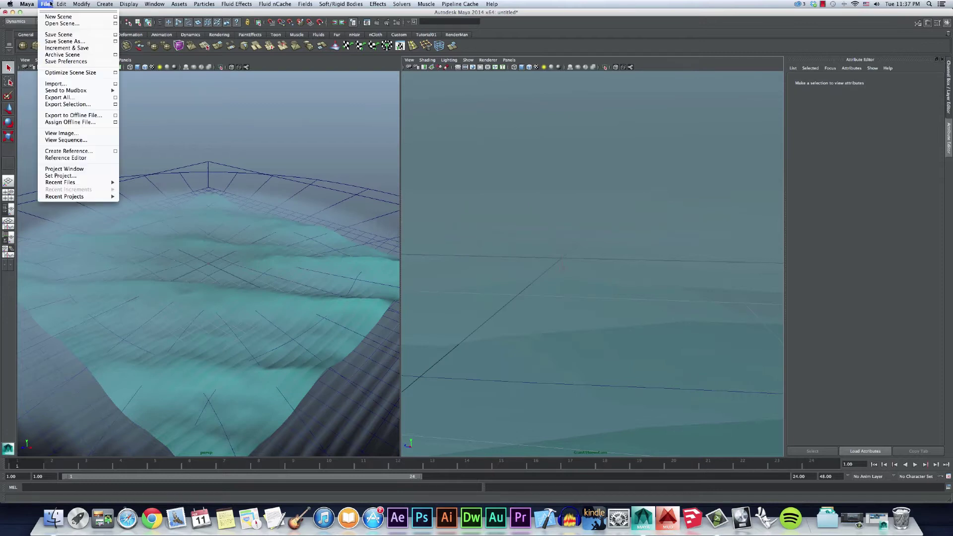
left_click(50, 16)
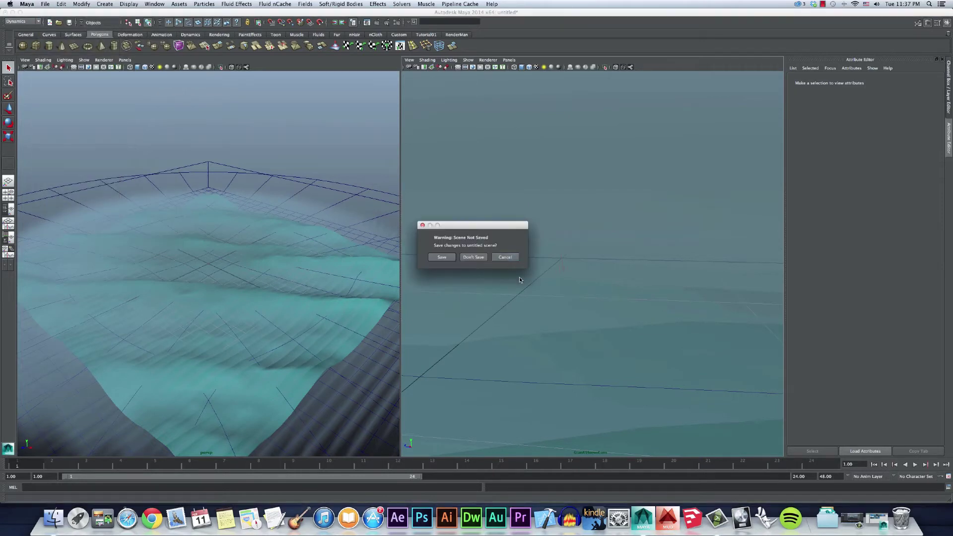
left_click(474, 257)
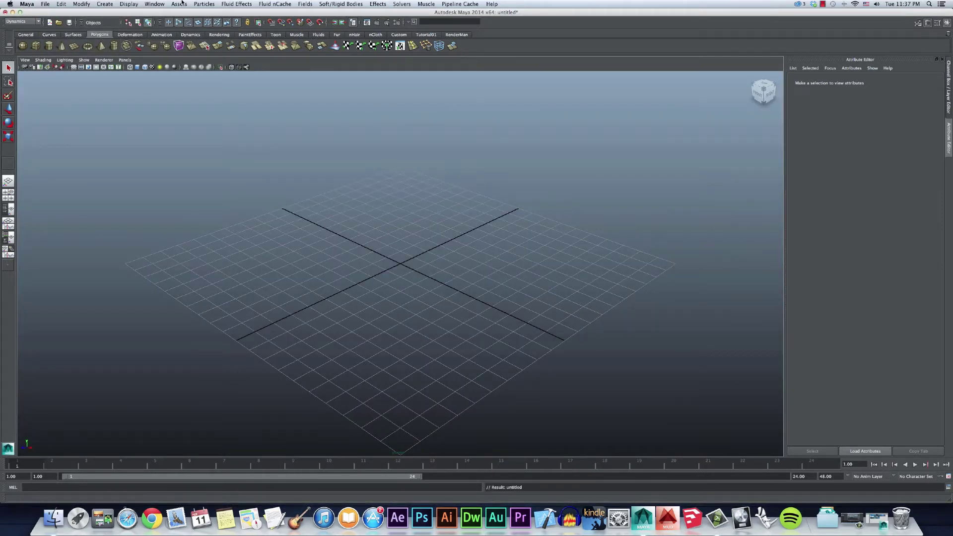
Load the WhiteCaps.ma ocean example from the Visor into the scene and minimize the Visor
left_click(166, 3)
mouse_move(167, 17)
left_click(267, 38)
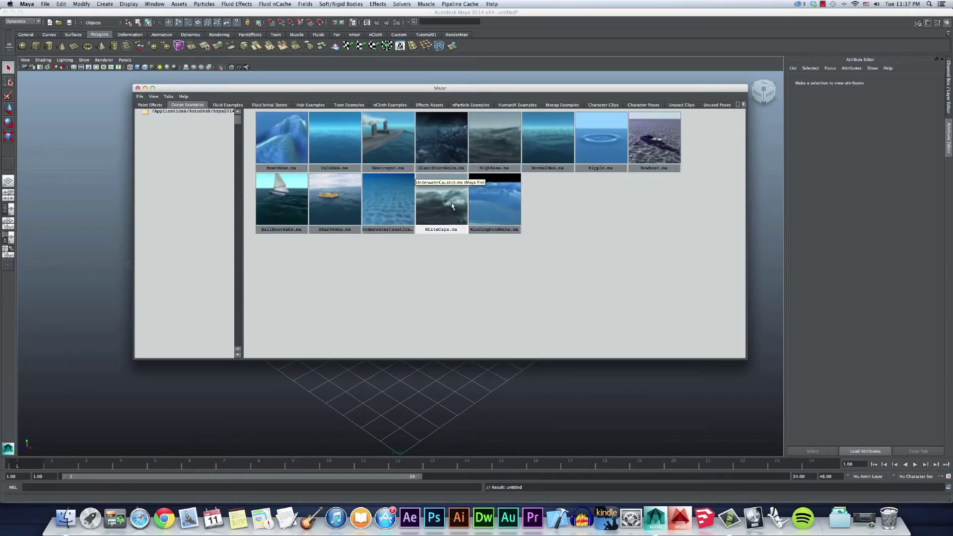
left_click(452, 206)
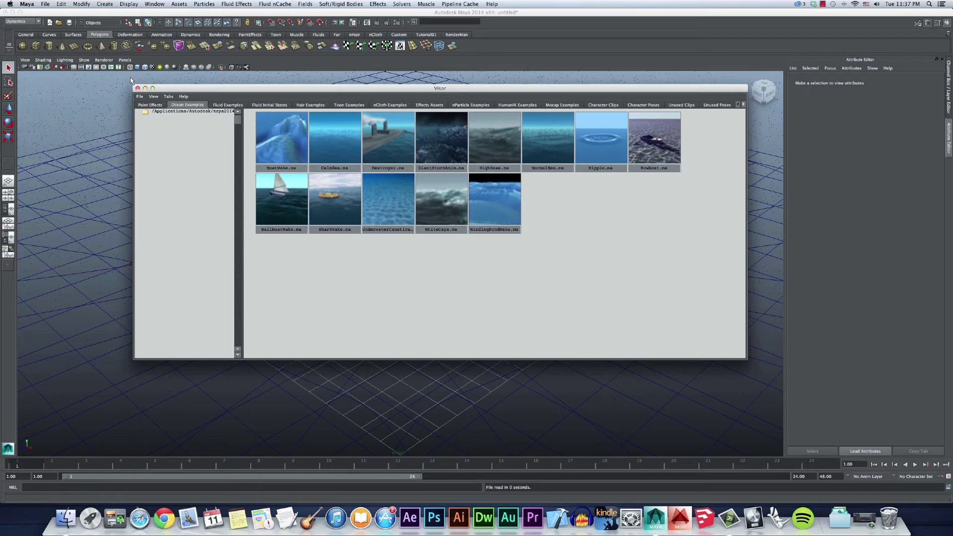
left_click(145, 88)
Set up two shaded viewports side by side, with the second one looking through the WhiteCapsCam camera
left_click(125, 59)
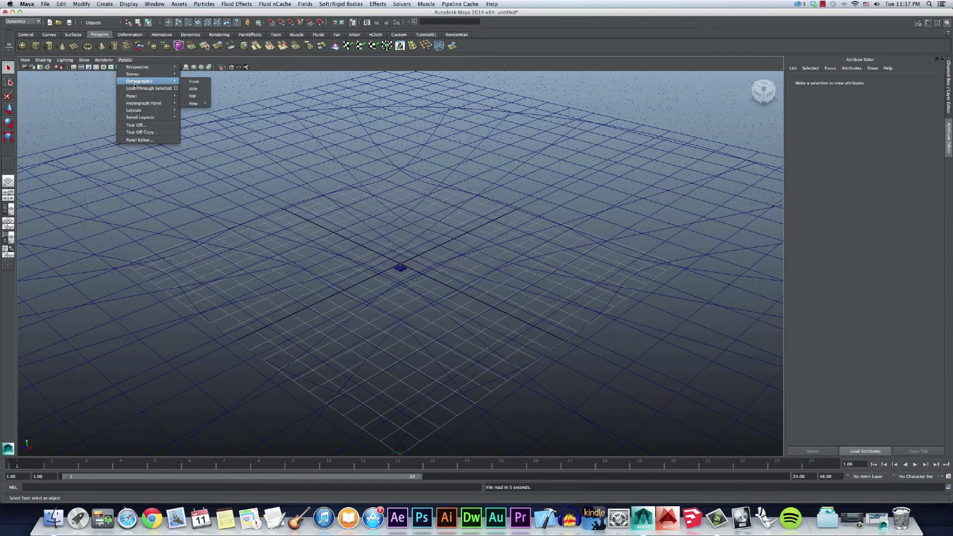
mouse_move(139, 110)
left_click(212, 121)
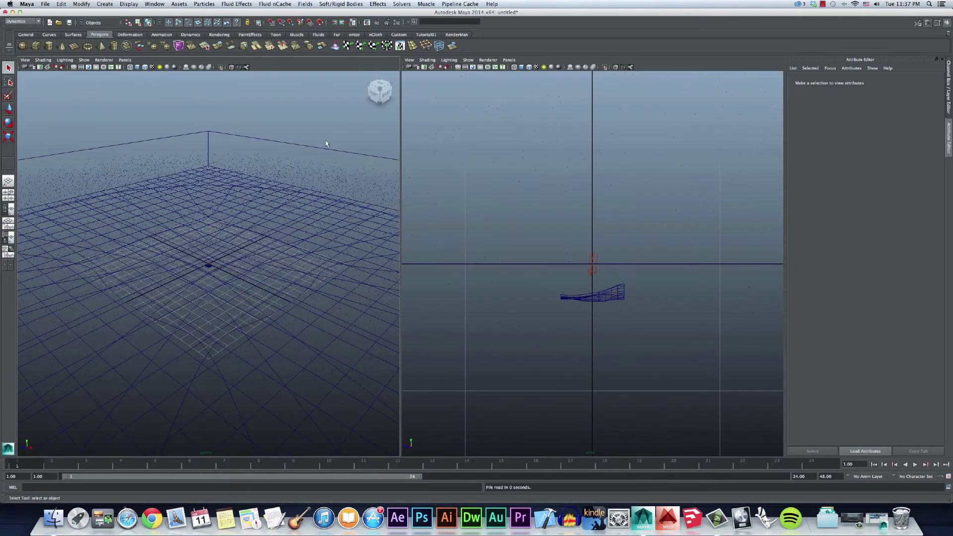
key("5")
key("5")
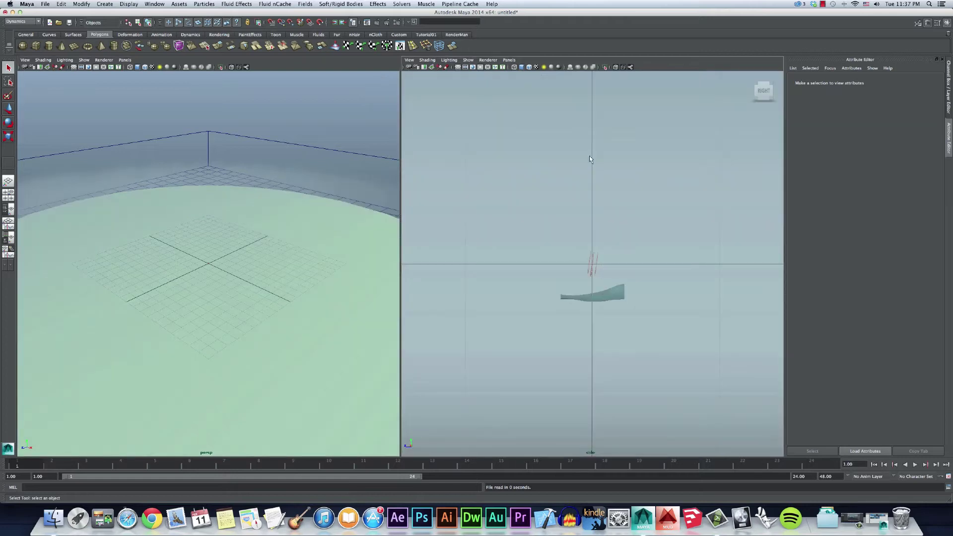
left_click(501, 60)
left_click(573, 69)
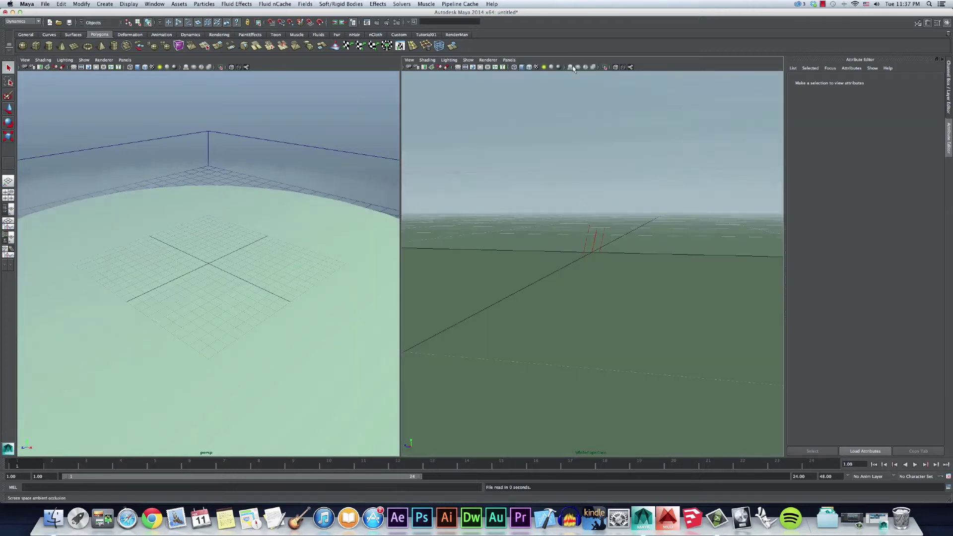
Render the current frame through WhiteCapsCam and select the ocean surface plane, keeping the render window clear of the viewport
left_click(377, 23)
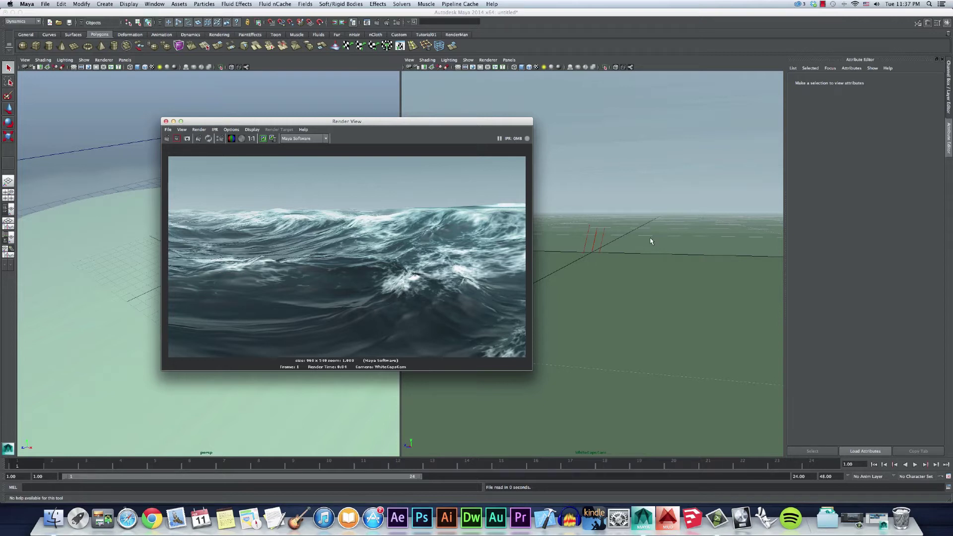
left_click(674, 259)
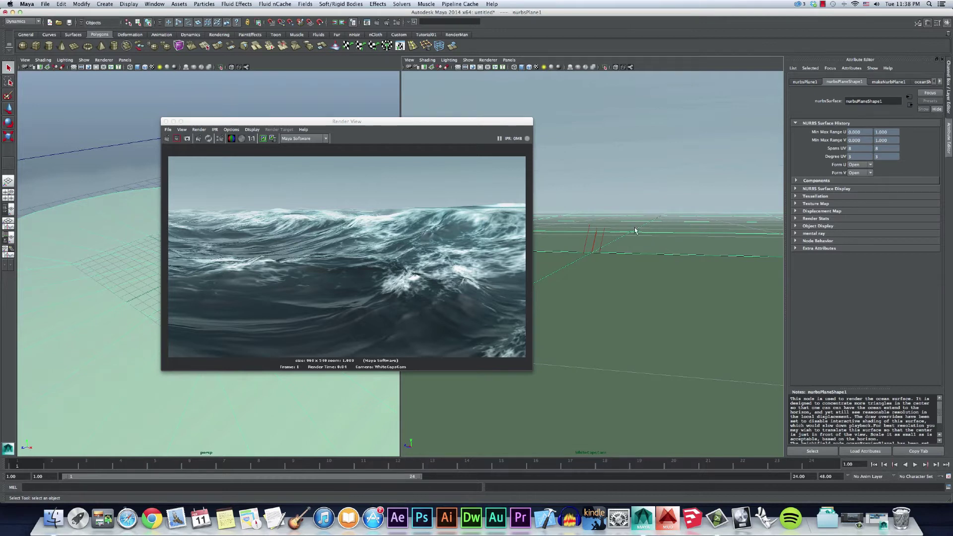
left_click_drag(347, 121, 323, 125)
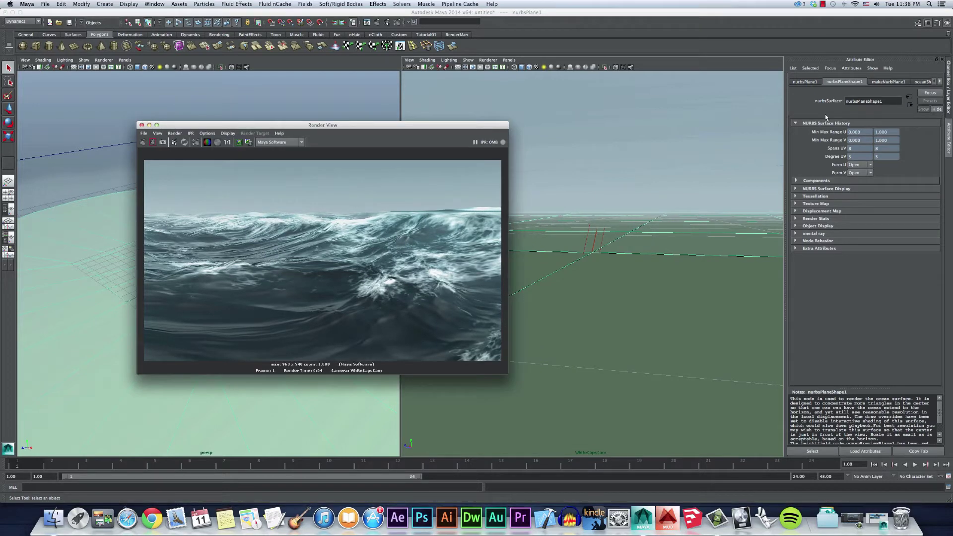
Set Wave Length Min to 0.1 in the ocean attributes of oceanShader1 and render the frame again
left_click(926, 81)
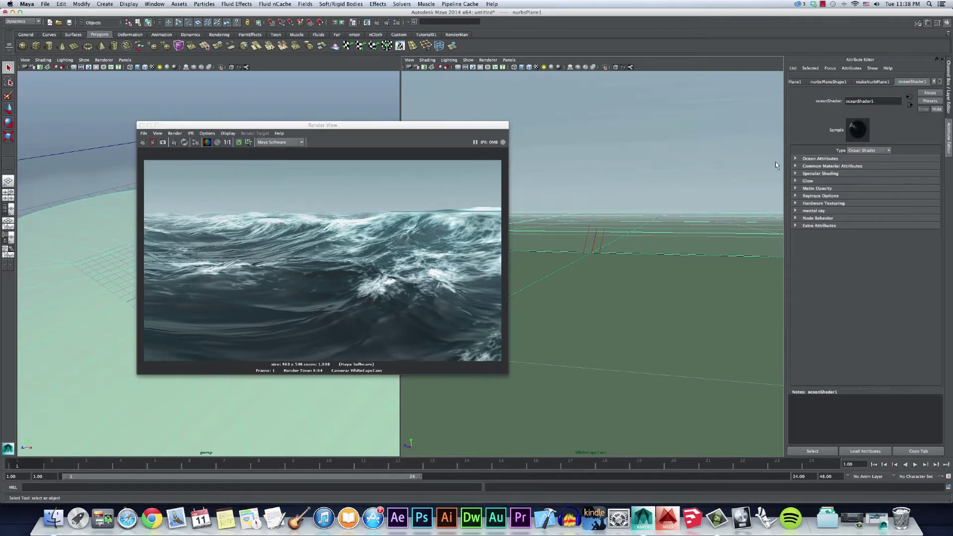
left_click(796, 159)
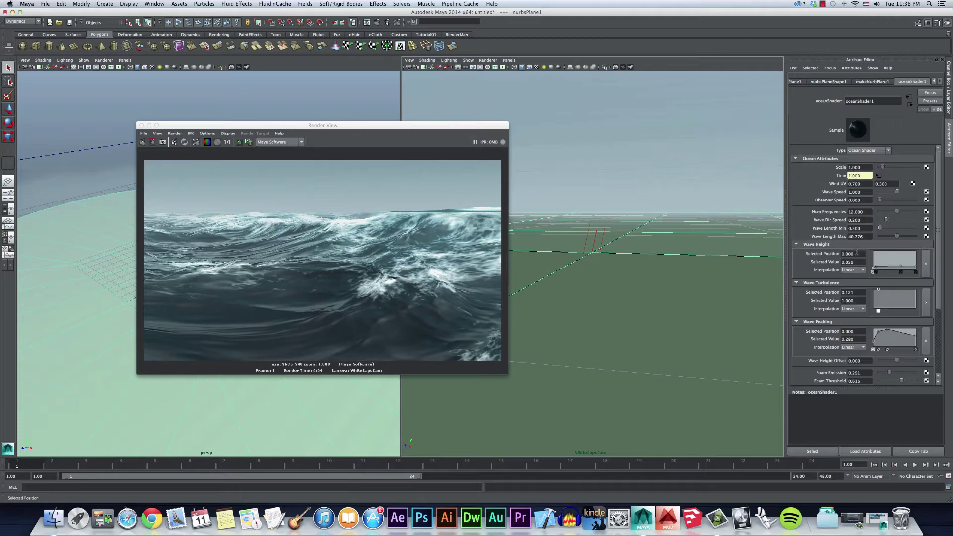
scroll(893, 184, "down", 2)
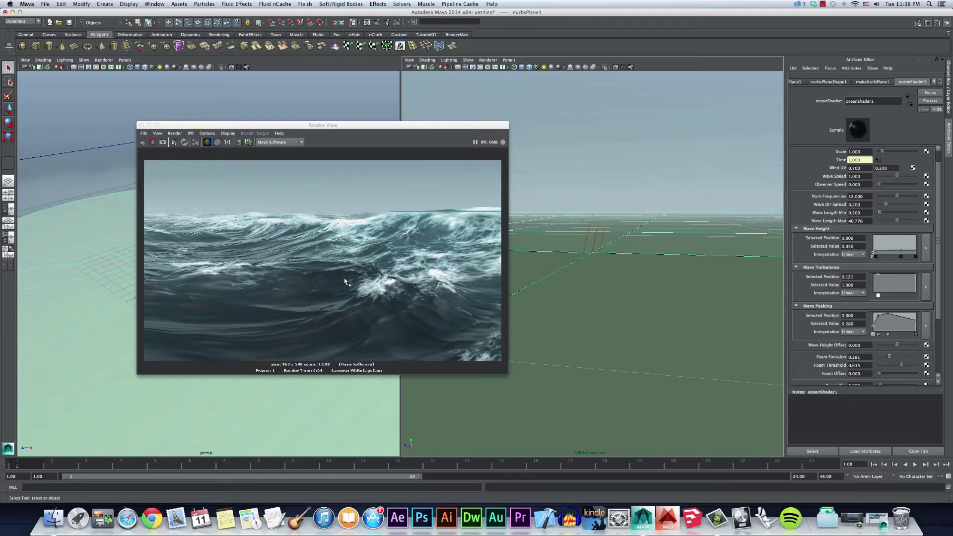
left_click(858, 213)
type("0.1")
key("Tab")
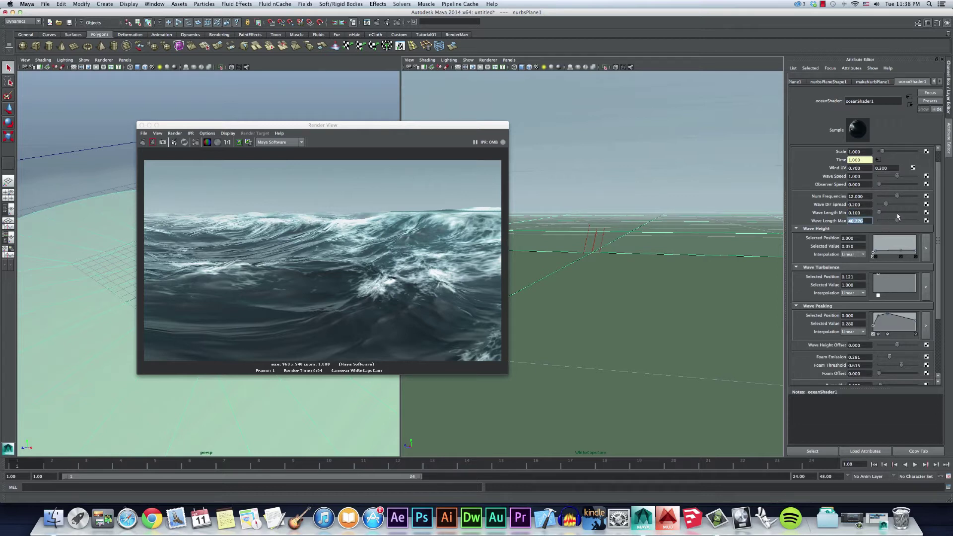
left_click(143, 142)
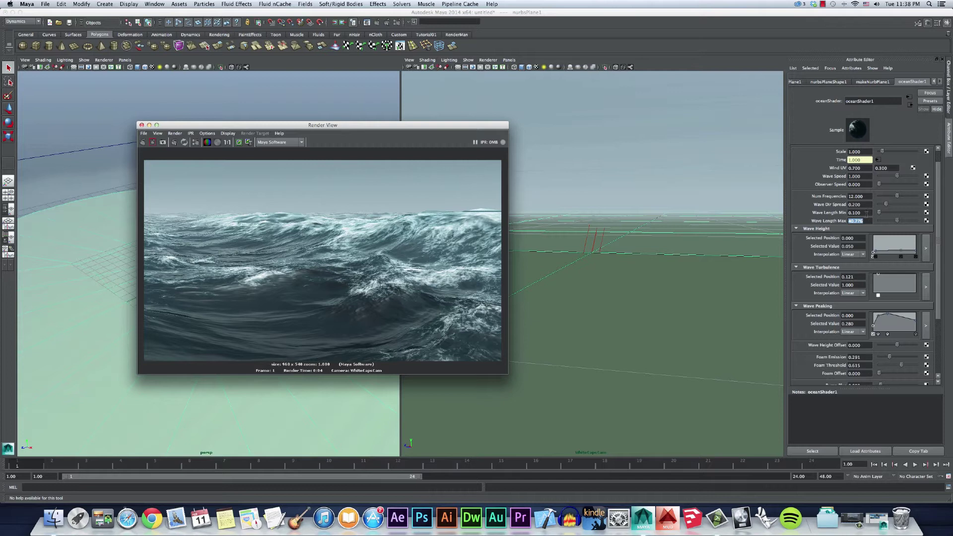
Lower the ocean shader's Wave Length Min to 0.05 and re-render the frame
left_click(866, 213)
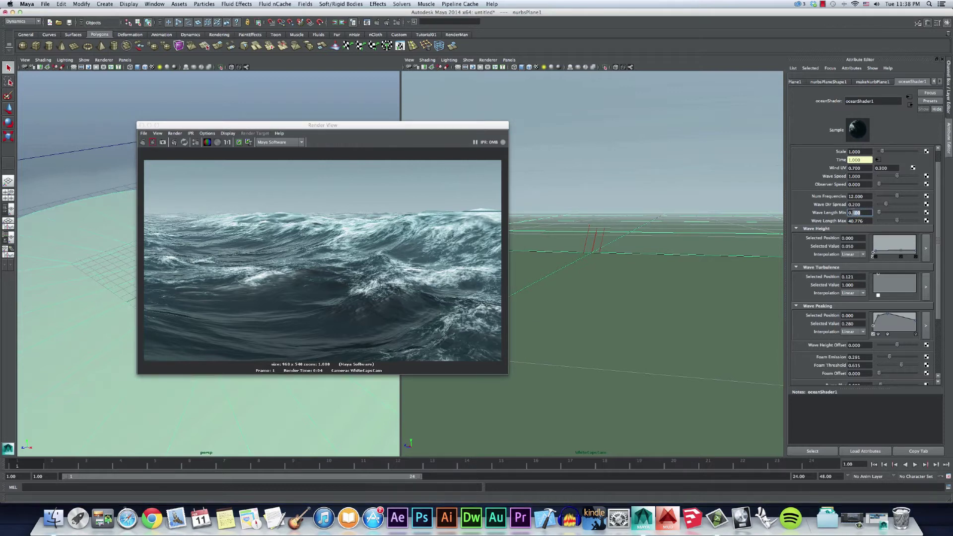
key("Tab")
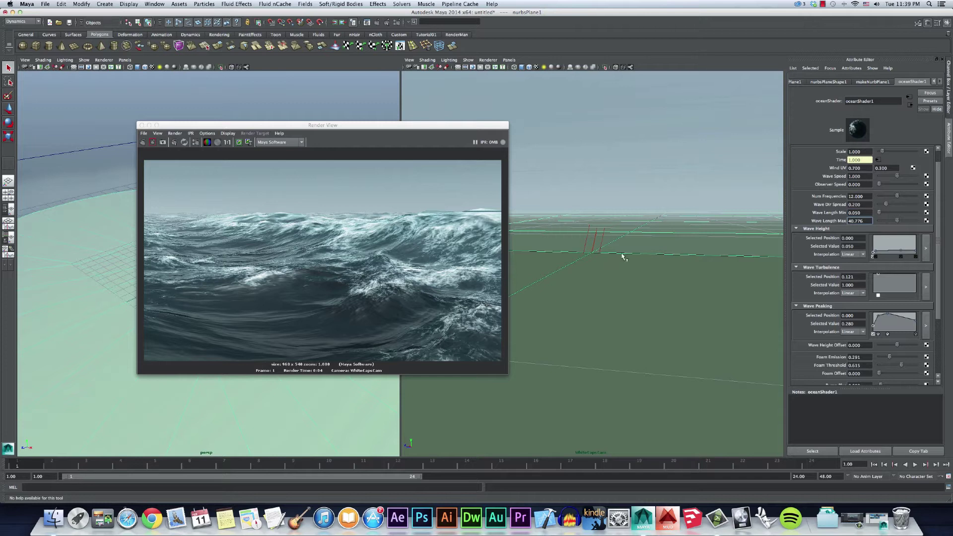
left_click(143, 143)
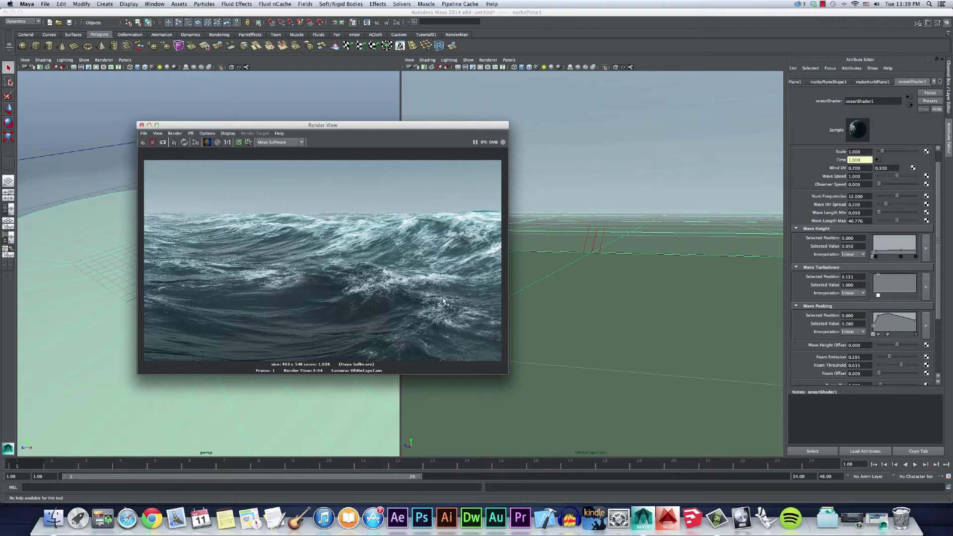
left_click(790, 240)
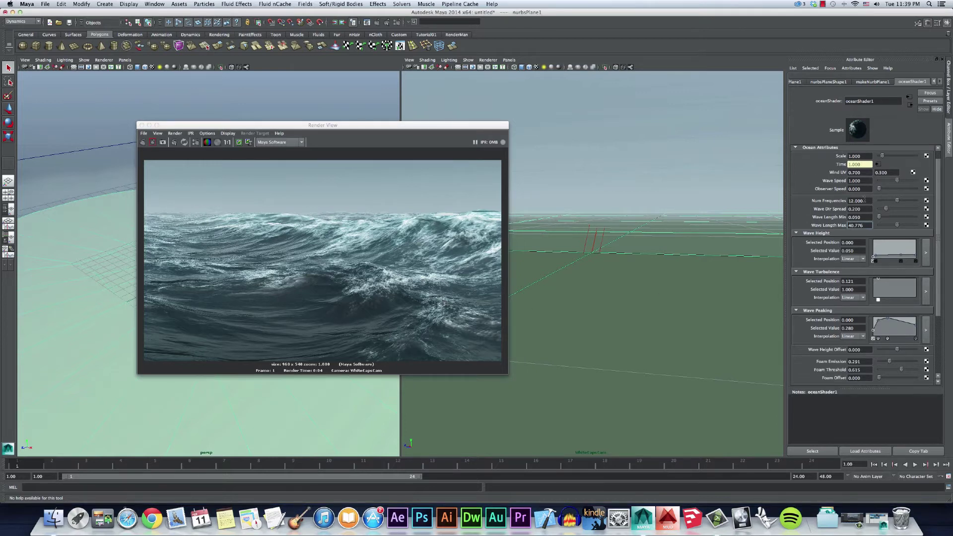
Try Num Frequencies at 20 on the ocean shader, re-render, and compare the result with the kept previous image
left_click(866, 201)
left_click_drag(859, 201, 843, 201)
type("20")
key("Tab")
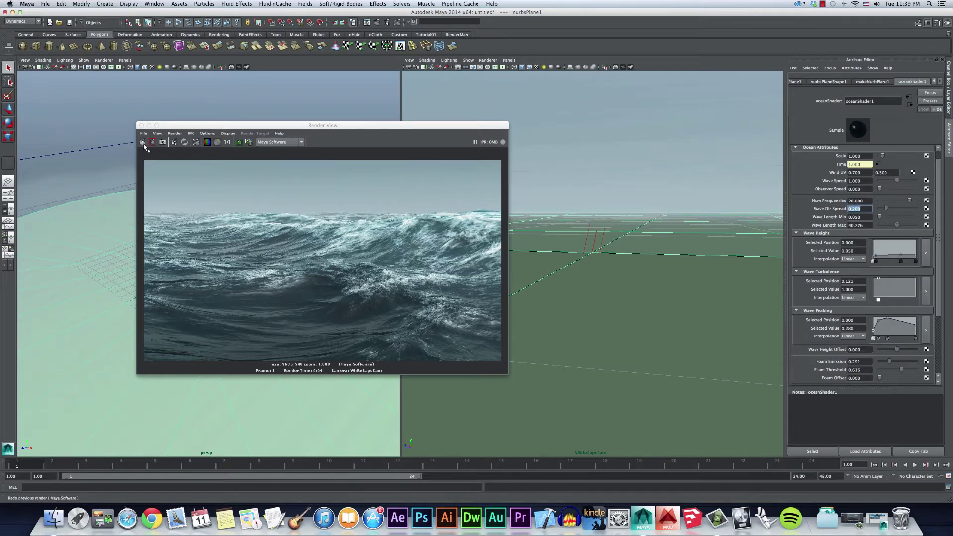
left_click(173, 143)
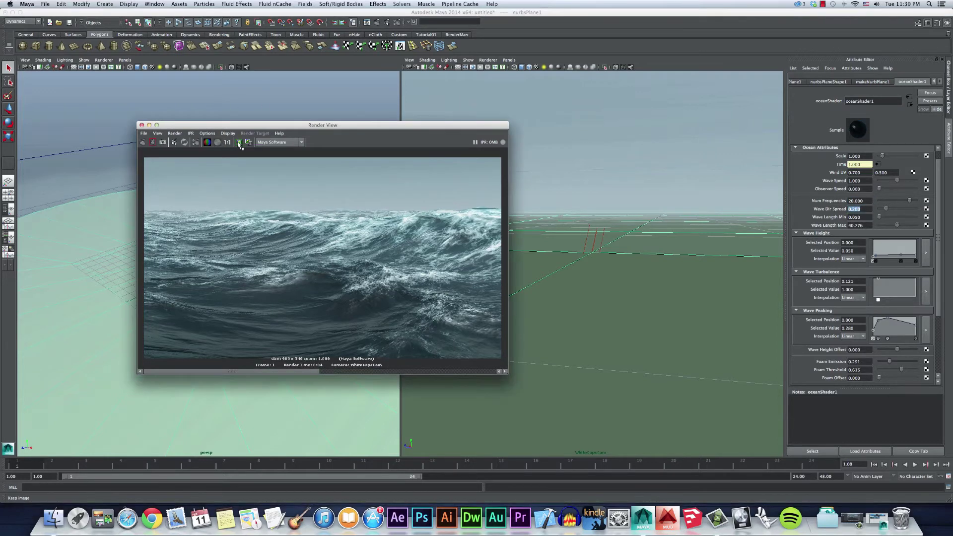
left_click(144, 143)
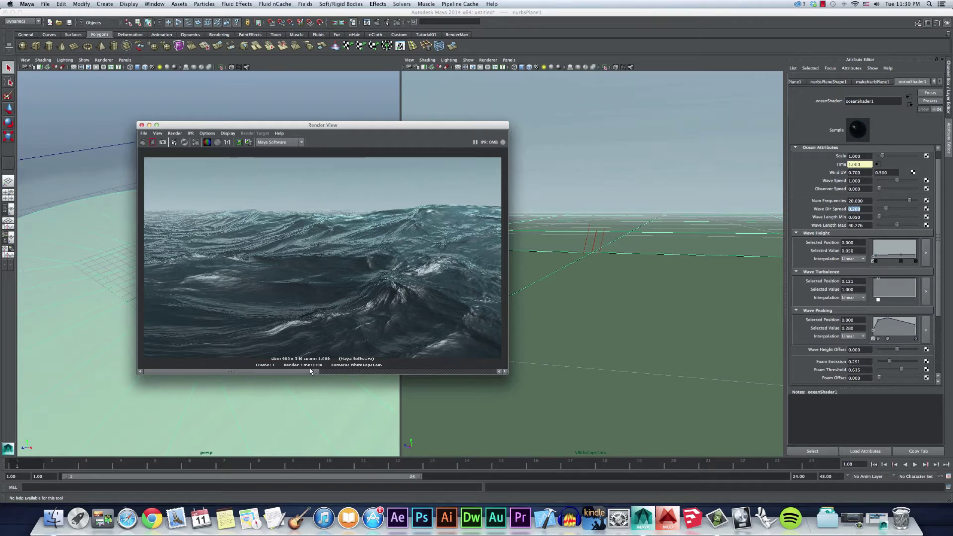
left_click(422, 371)
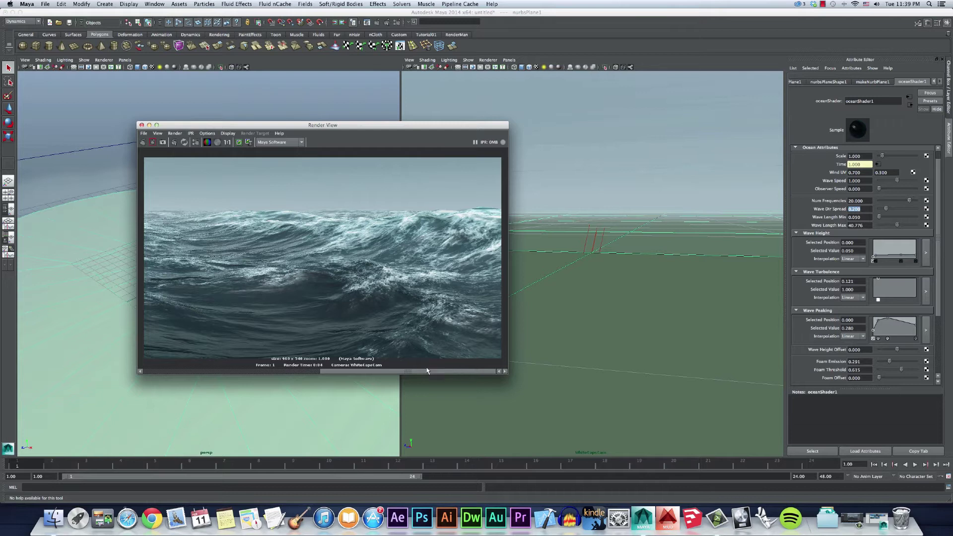
left_click_drag(427, 371, 349, 372)
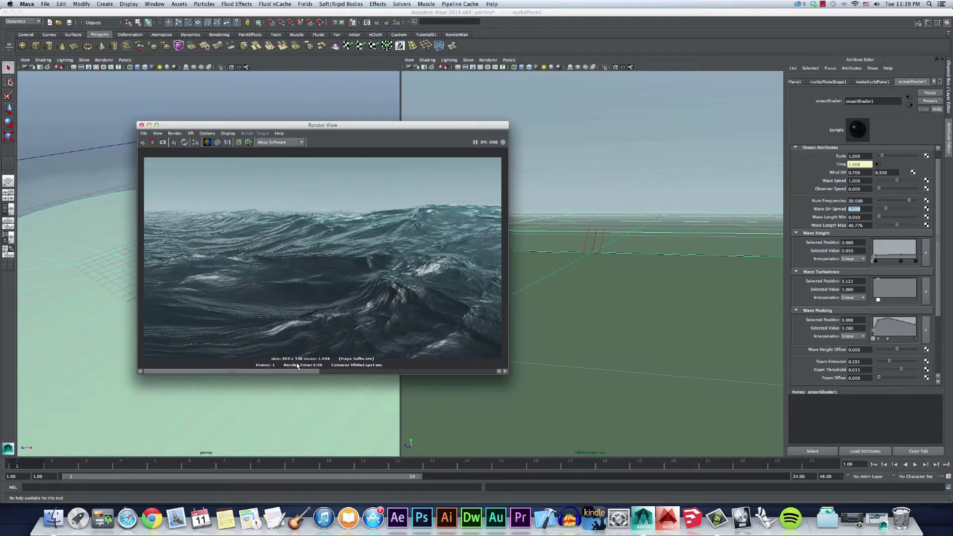
Set the ocean shader's Num Frequencies to 15 and render the frame again
left_click(859, 201)
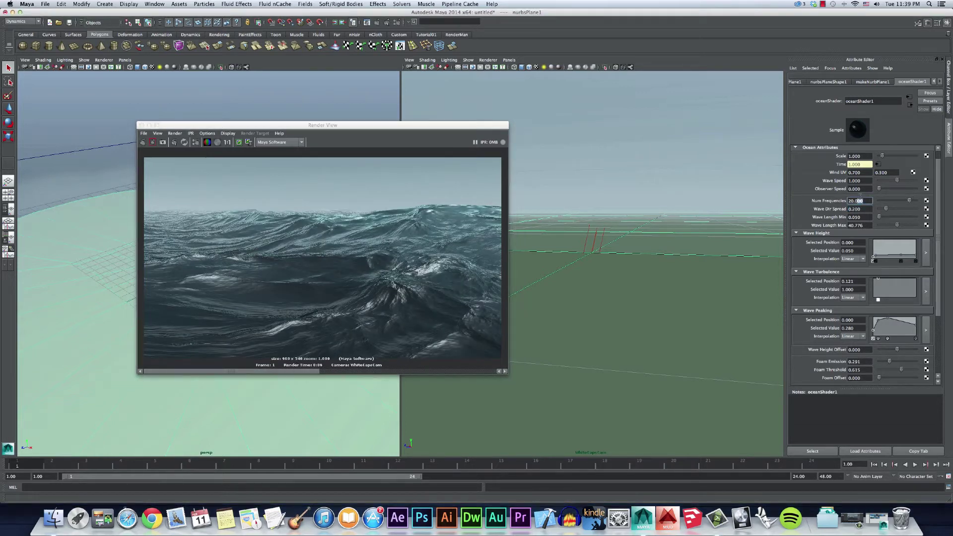
type("15")
key("Tab")
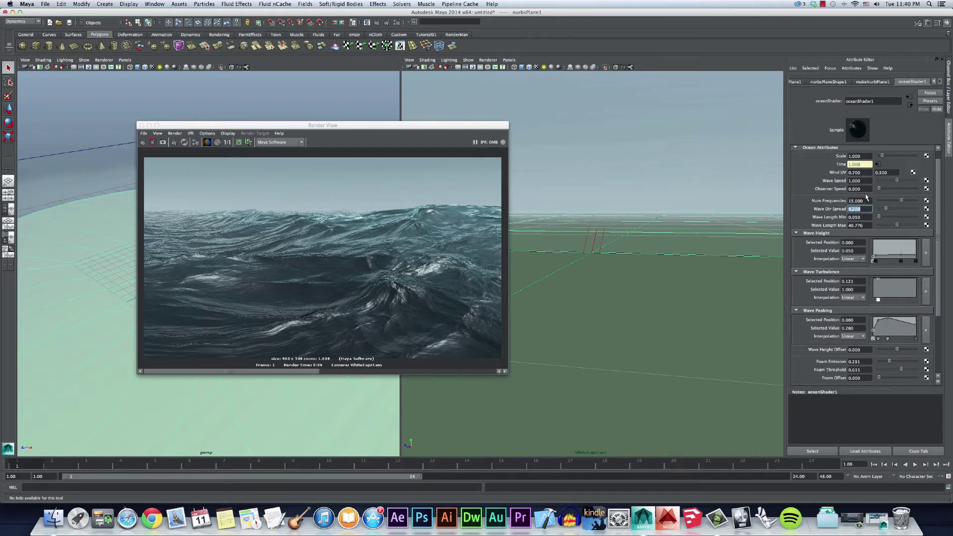
left_click(866, 199)
left_click(143, 143)
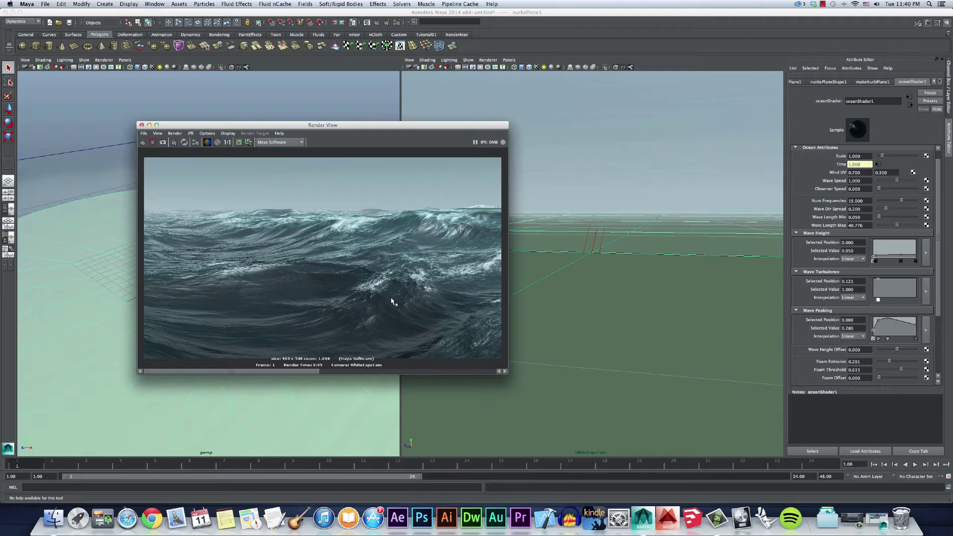
Test the ocean's Foam Emission at 0 and at about 0.586, rendering the frame for each value
left_click_drag(936, 220, 942, 237)
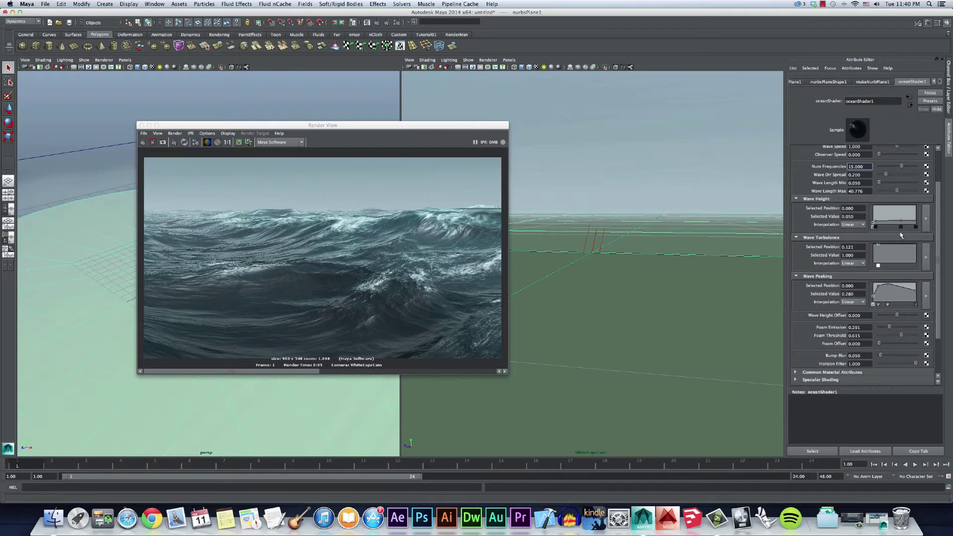
scroll(941, 268, "down", 3)
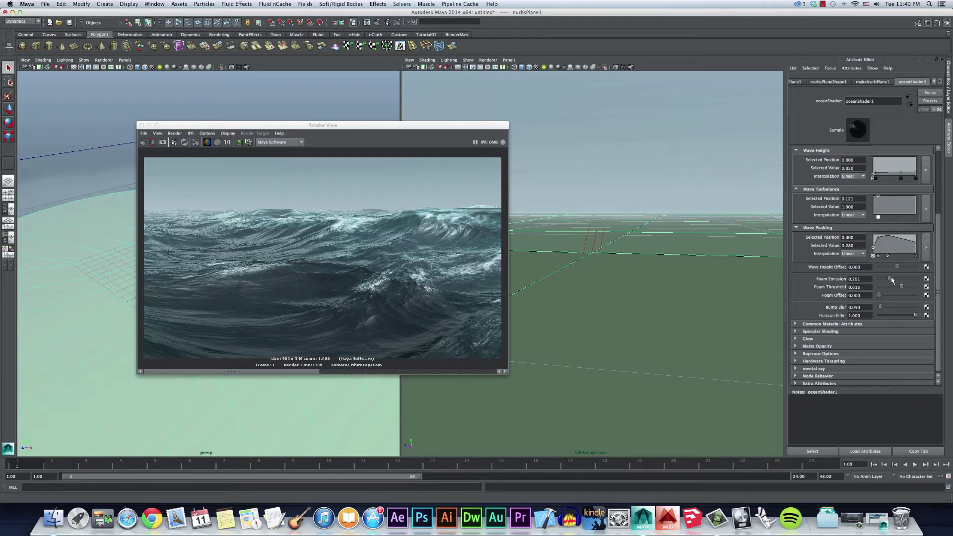
left_click_drag(891, 280, 868, 283)
left_click(244, 143)
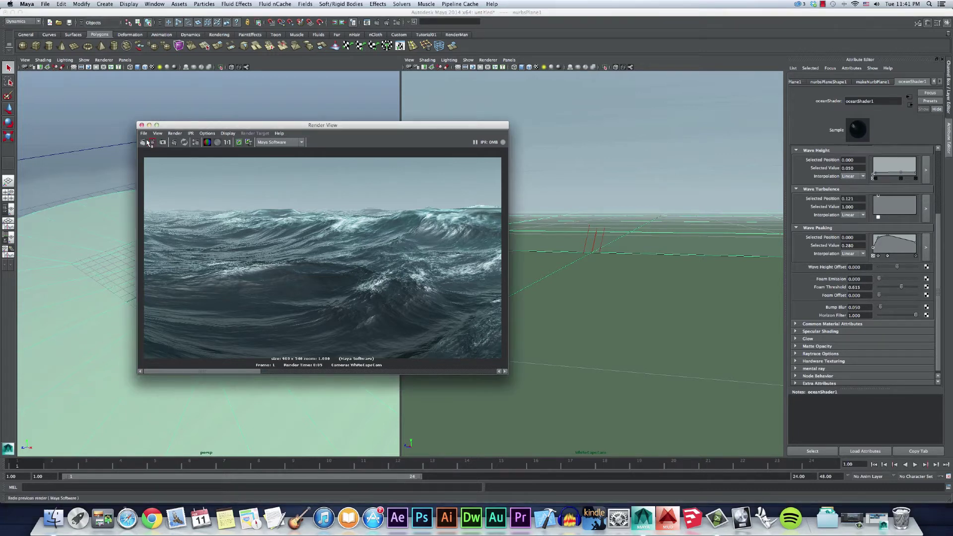
left_click(149, 143)
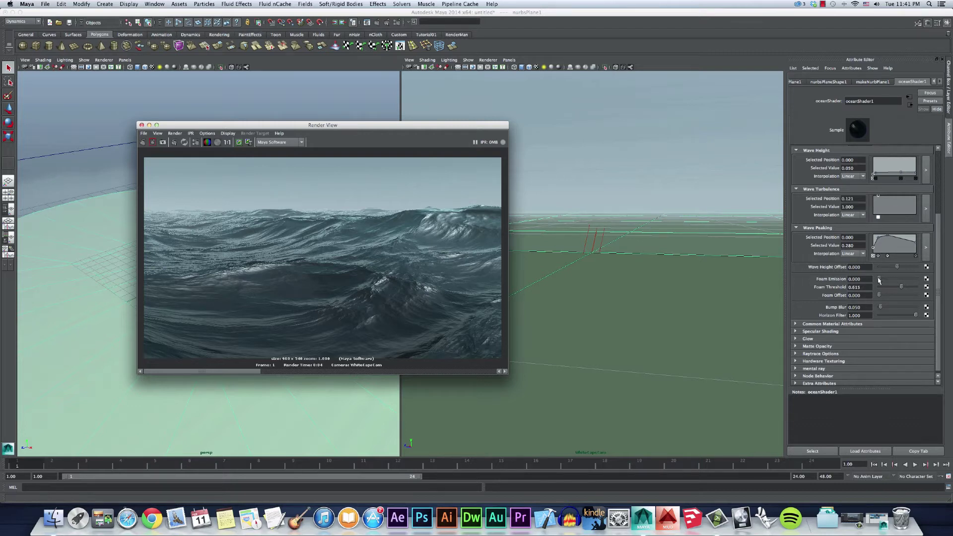
left_click_drag(878, 281, 900, 281)
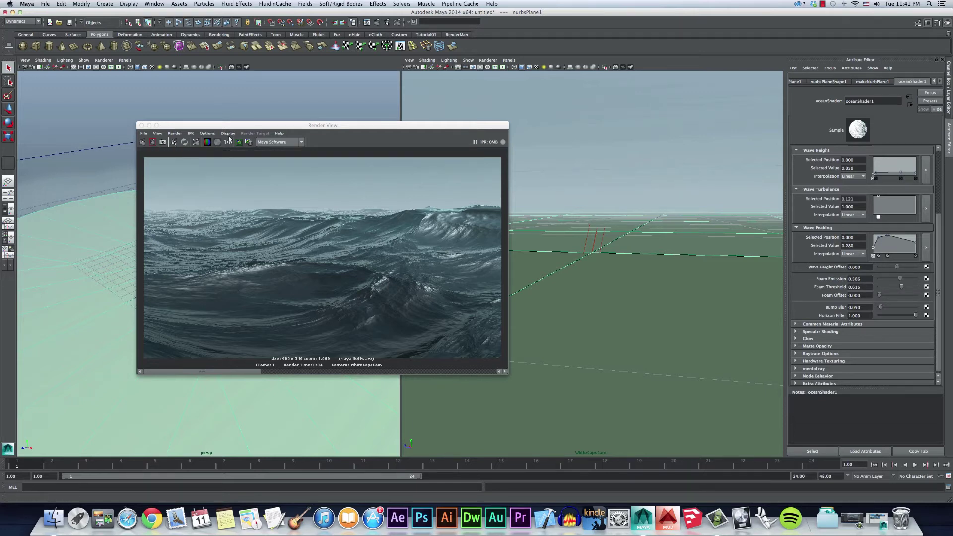
left_click(143, 143)
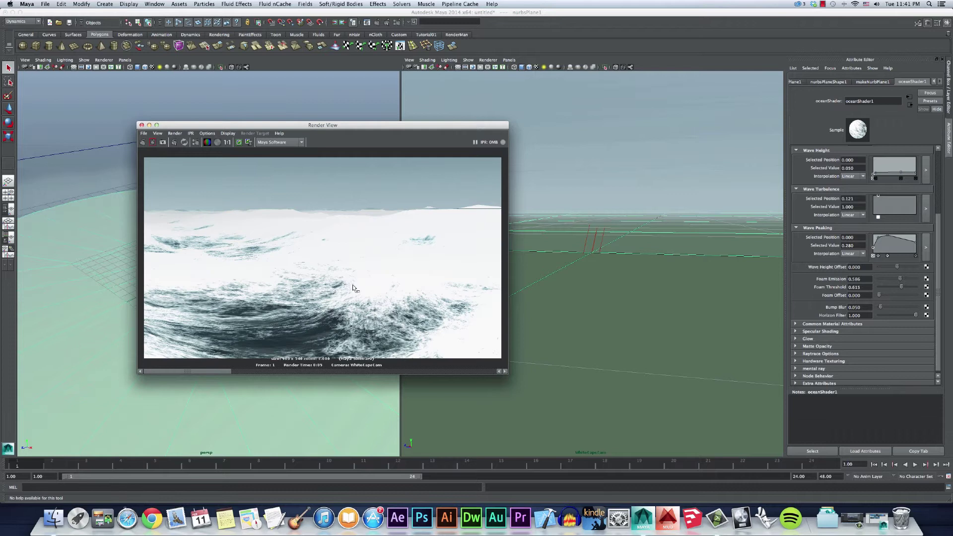
Set the ocean shader's Foam Emission to 0.270
left_click_drag(900, 279, 896, 279)
left_click(857, 279)
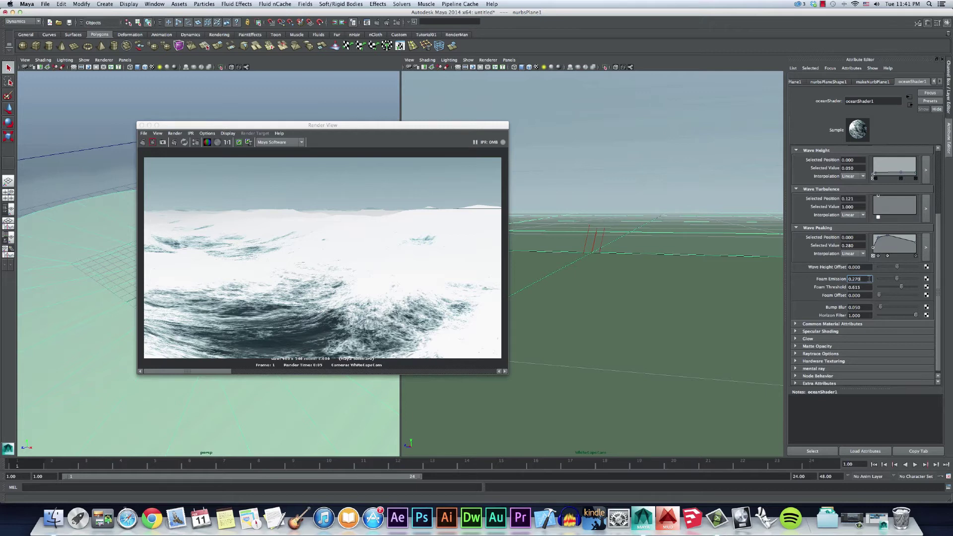
key("Return")
Change the Water Color in the ocean shader's Common Material Attributes to a medium blue
scroll(879, 354, "down", 1)
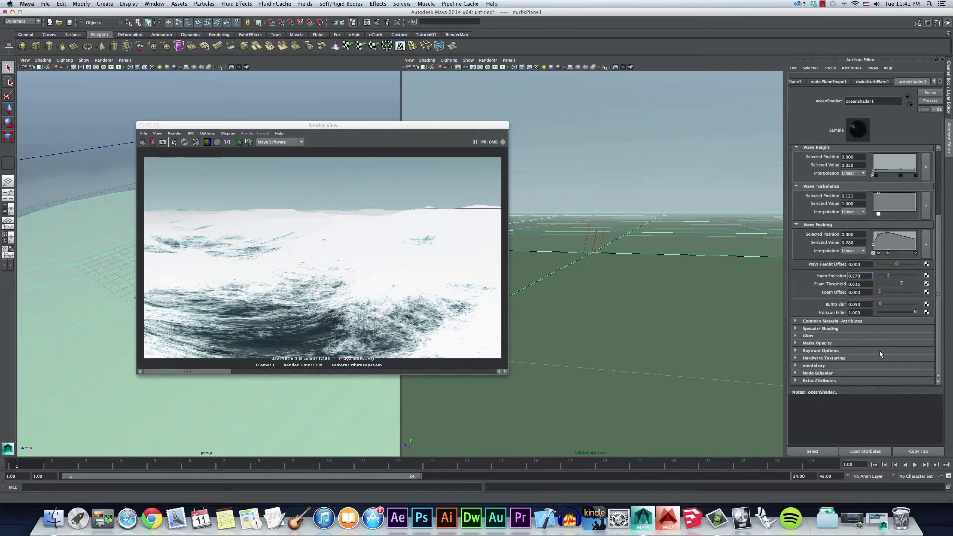
left_click(795, 321)
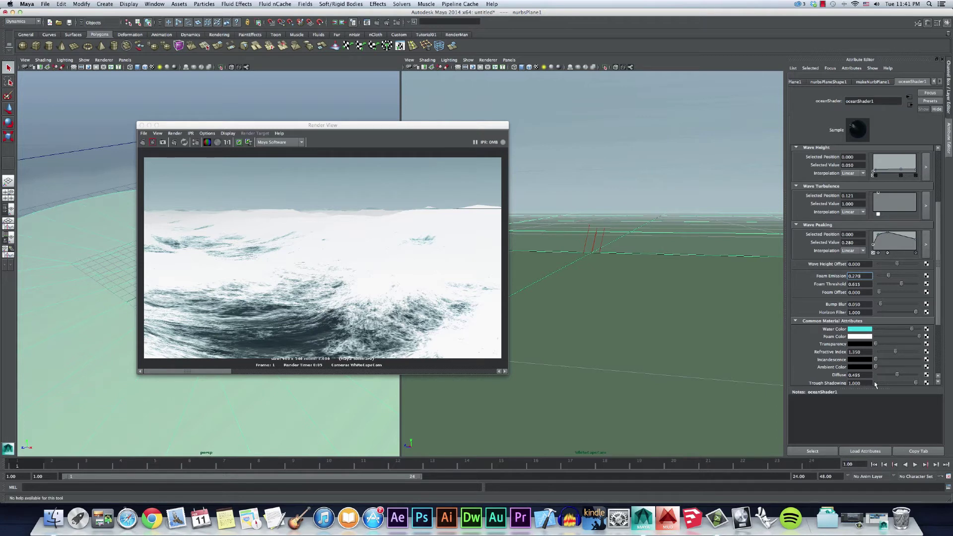
left_click(865, 330)
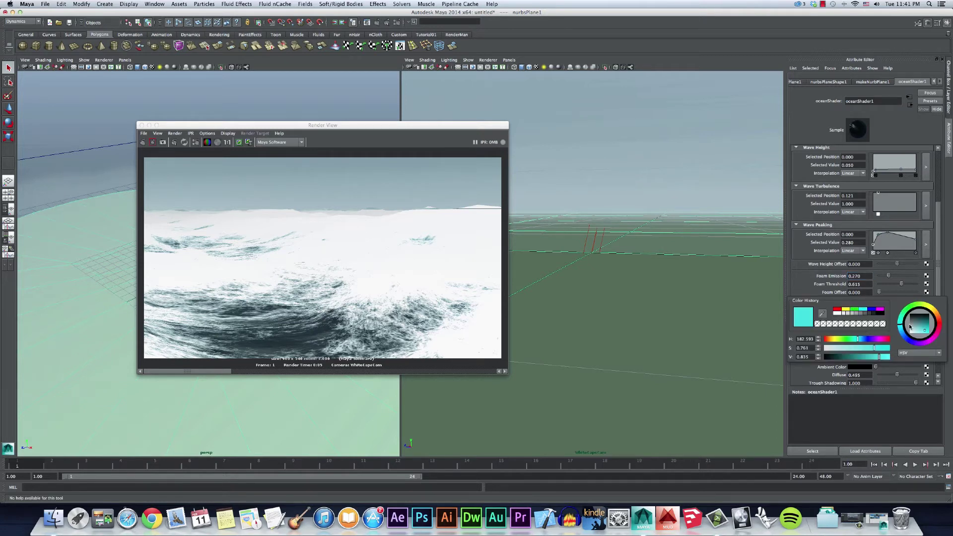
left_click(903, 339)
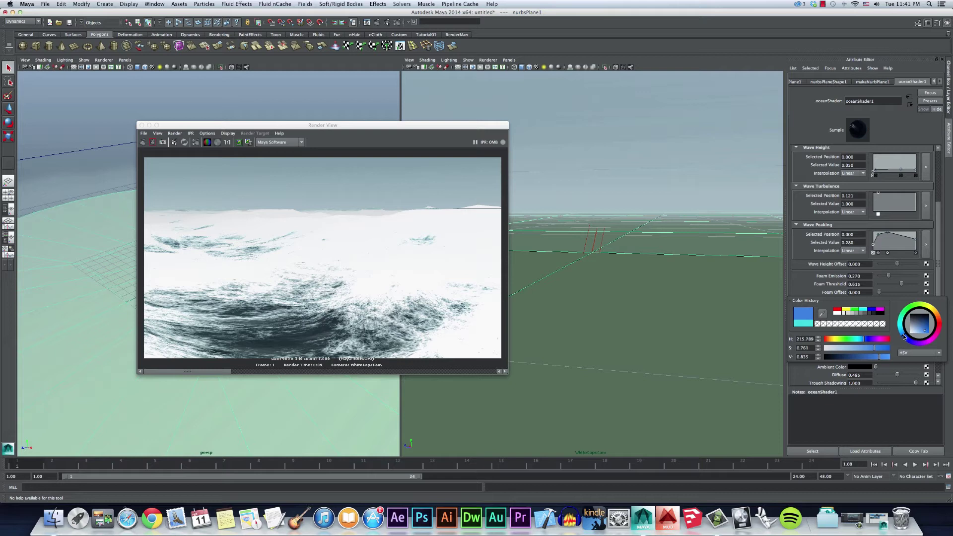
left_click_drag(904, 337, 925, 328)
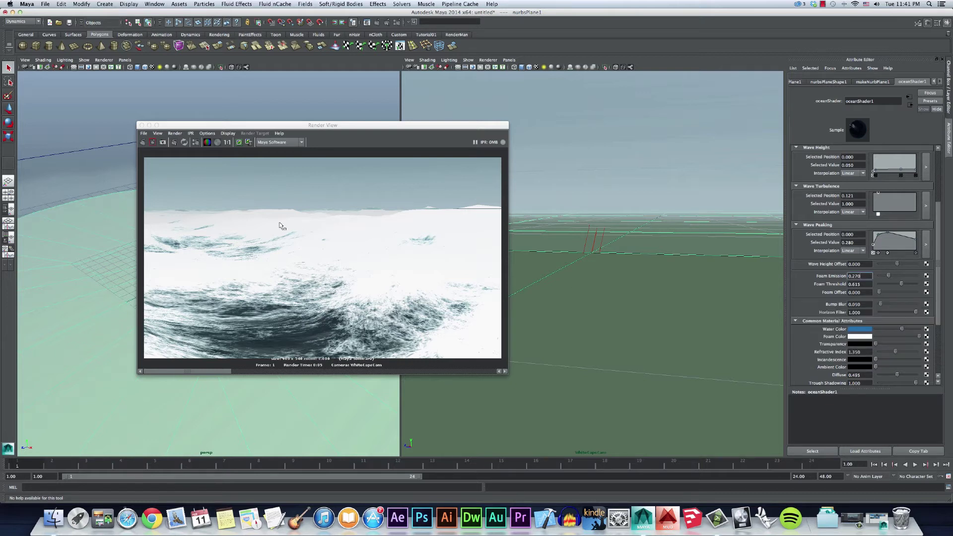
Render the frame with the blue water color and compare it with the previously kept render
left_click(222, 372)
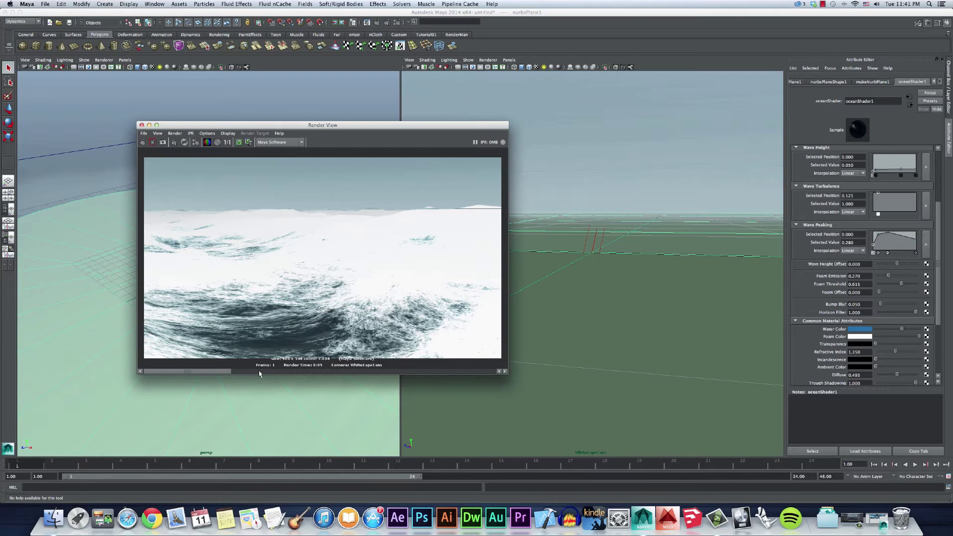
left_click(143, 142)
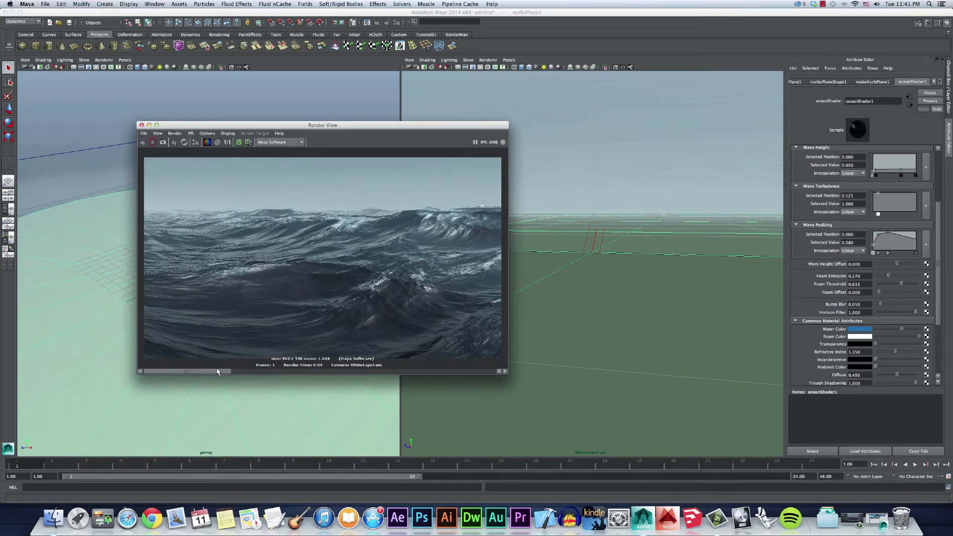
left_click(239, 373)
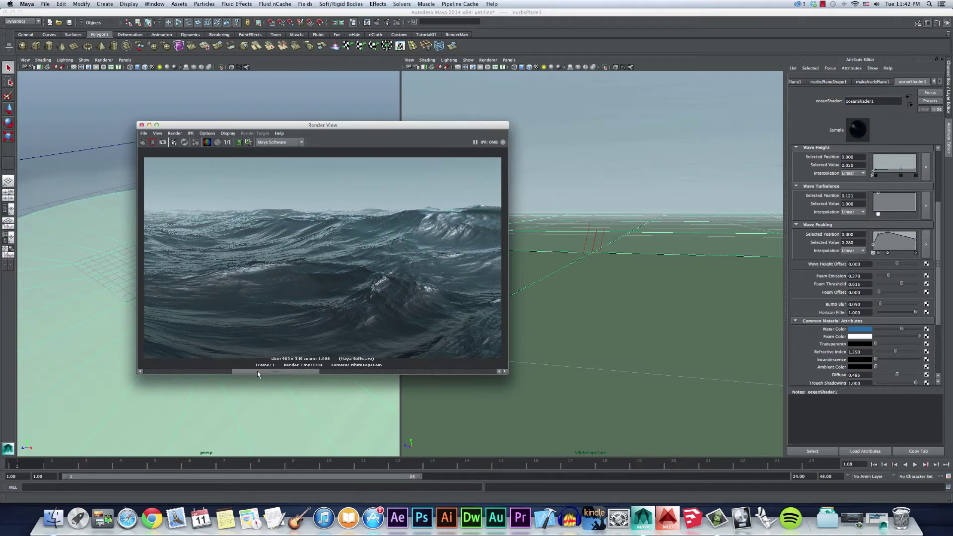
left_click(256, 373)
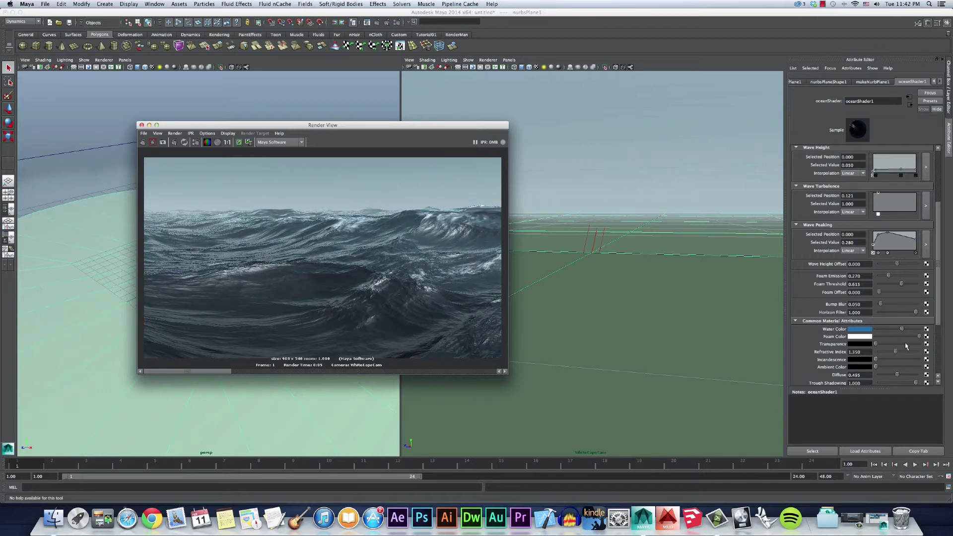
In the Specular Shading attributes, change the dark Environment ramp entry at position 0.386 to an orange-brown
left_click_drag(936, 297, 938, 327)
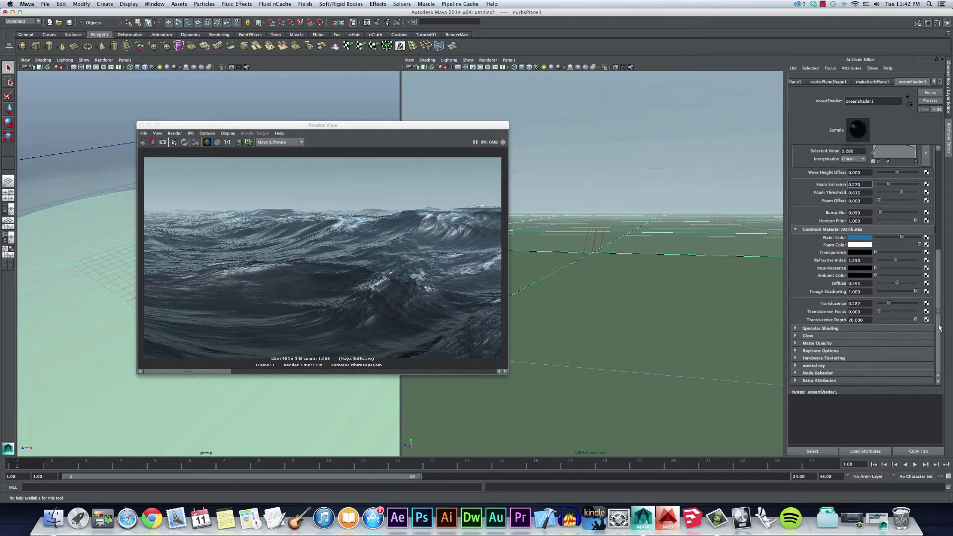
left_click(796, 329)
left_click_drag(937, 267, 939, 297)
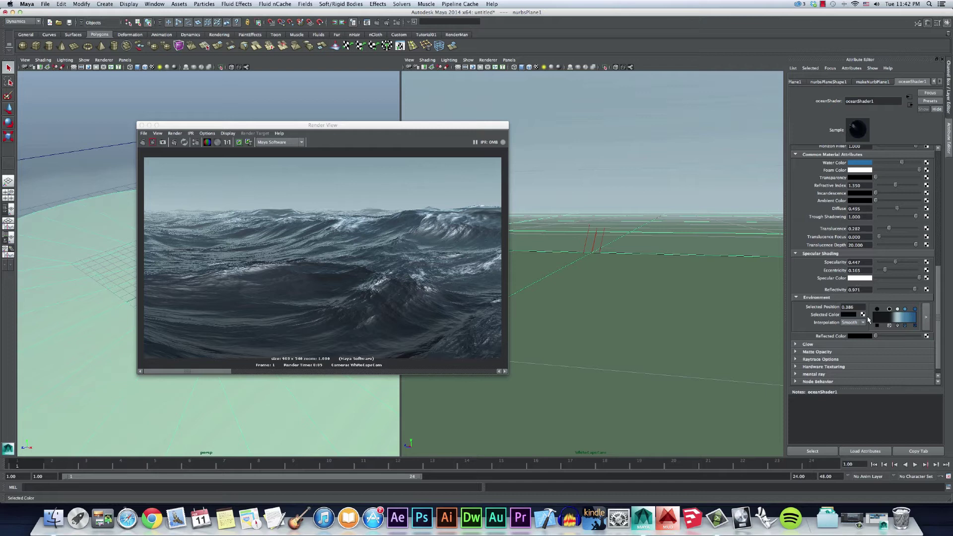
left_click(852, 317)
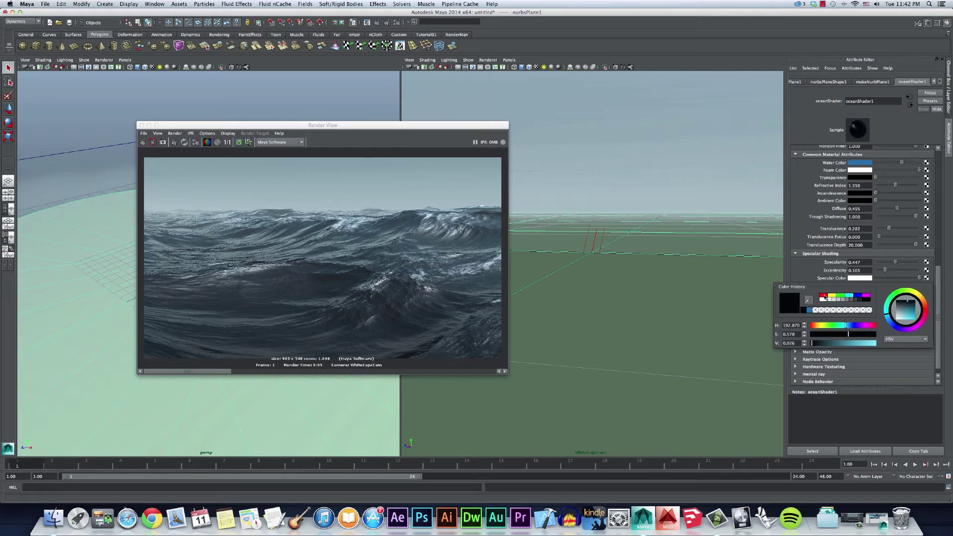
left_click(923, 303)
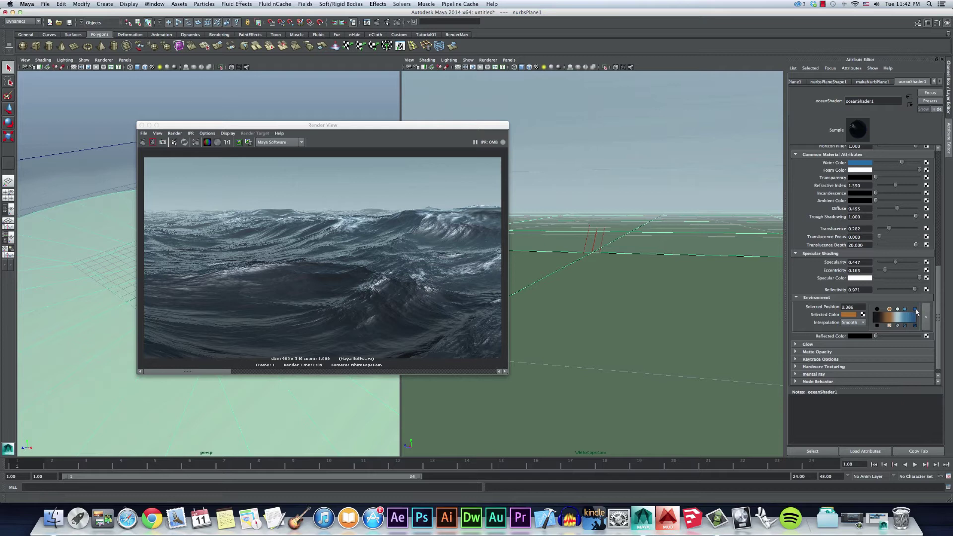
Set the last entry of the Environment ramp, at position 0.979, to a pale yellow
left_click(916, 310)
left_click(847, 315)
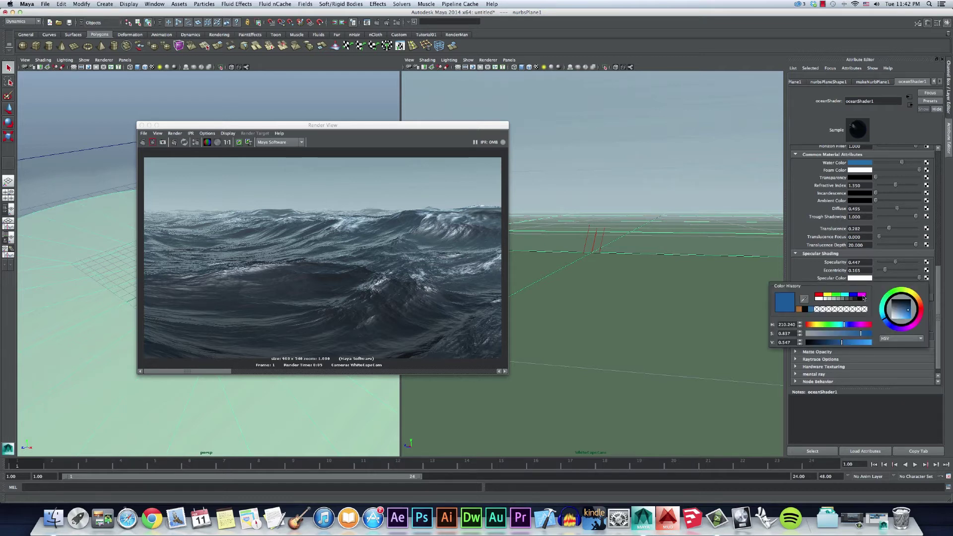
mouse_move(915, 301)
left_mouse_down()
mouse_move(909, 293)
mouse_move(911, 301)
left_mouse_up()
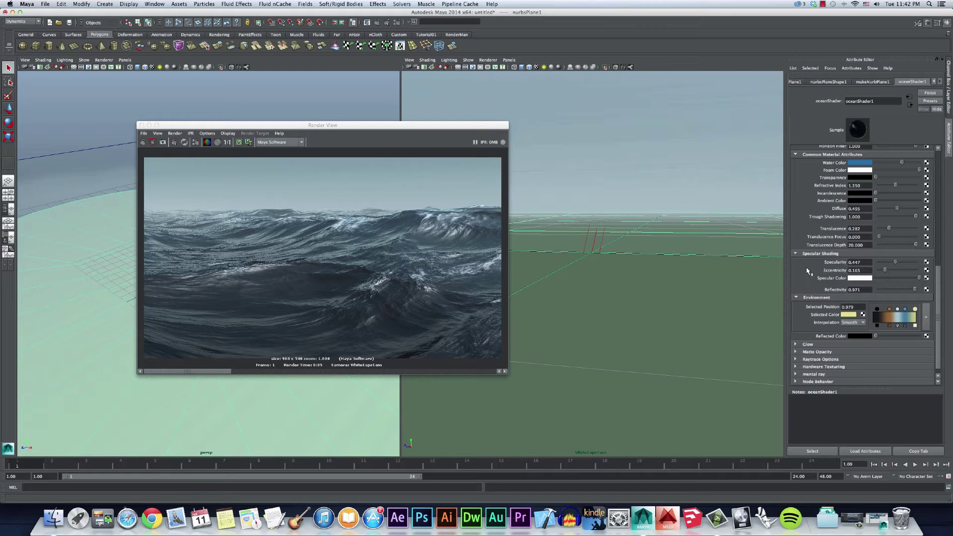
Remove the white and blue entries from the Environment ramp and make its starting entry at position 0.000 black
left_click(905, 326)
left_click(897, 325)
left_click(877, 326)
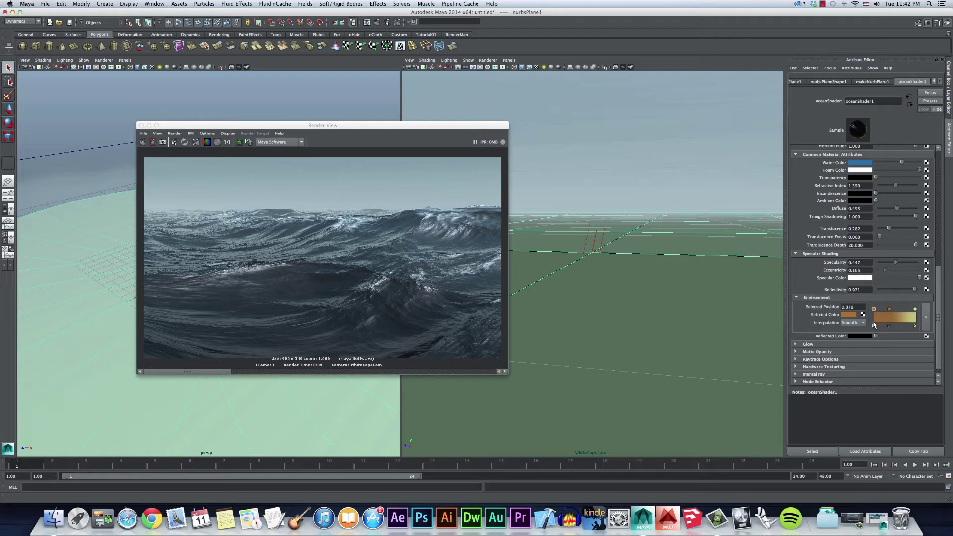
left_click(852, 316)
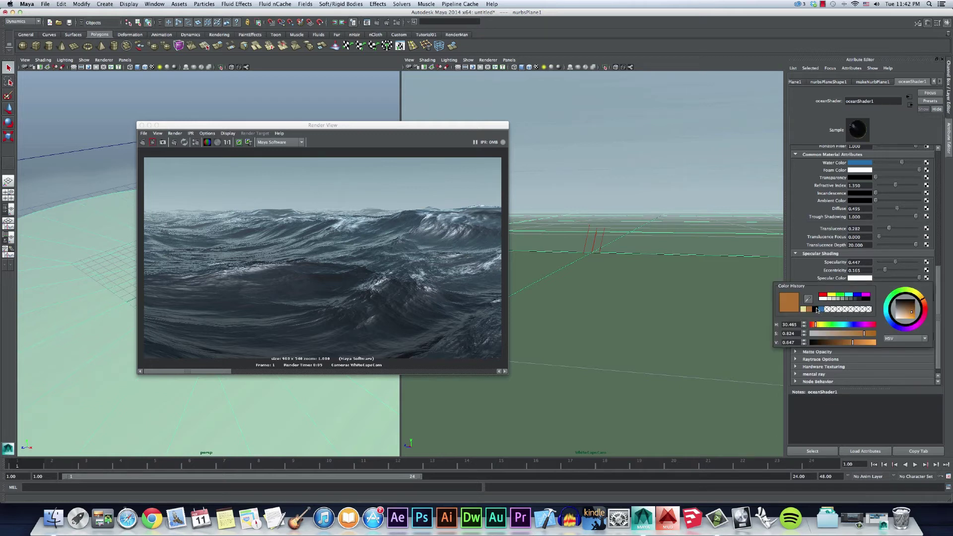
left_click(817, 310)
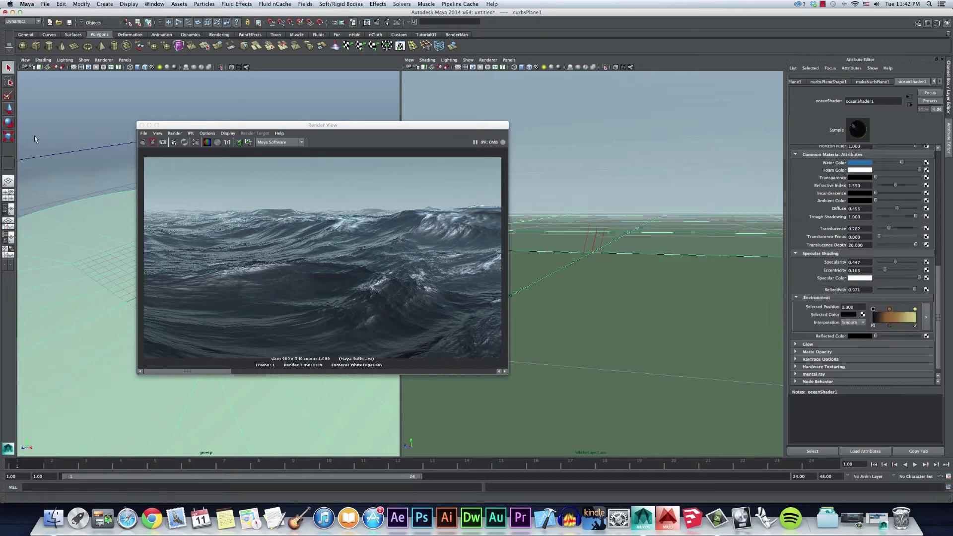
Render the frame with the new environment colors, and delete the black starting entry from the Environment ramp
left_click(174, 143)
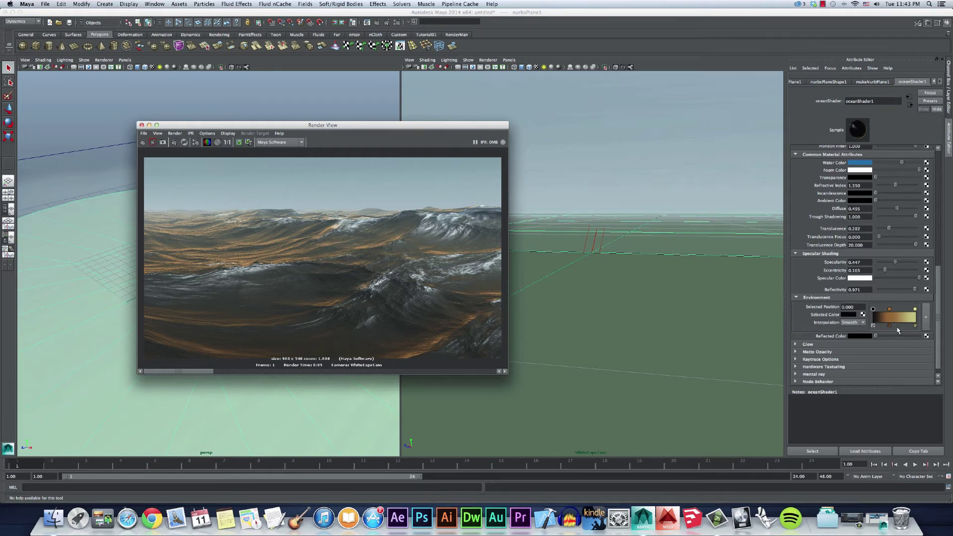
left_click(873, 325)
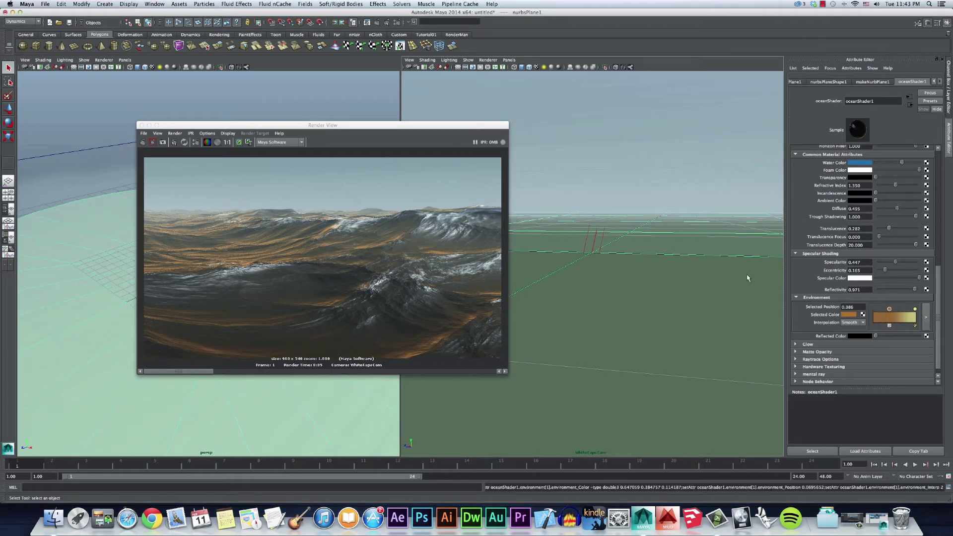
Undo the recent Environment ramp edits and the Water Color change on the ocean shader
key("z")
key("z")
key("z")
key("z")
key("z")
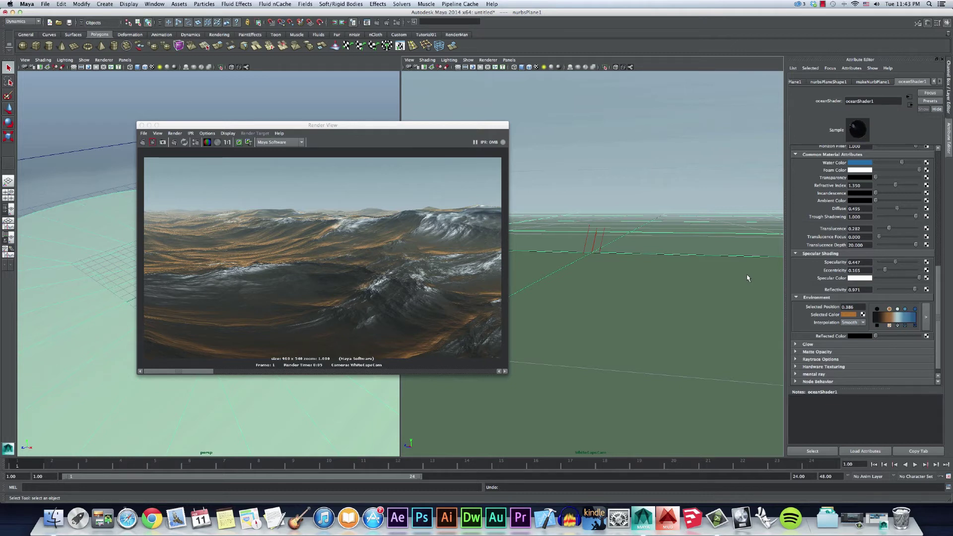
key("z")
key("z")
key("z")
key("z")
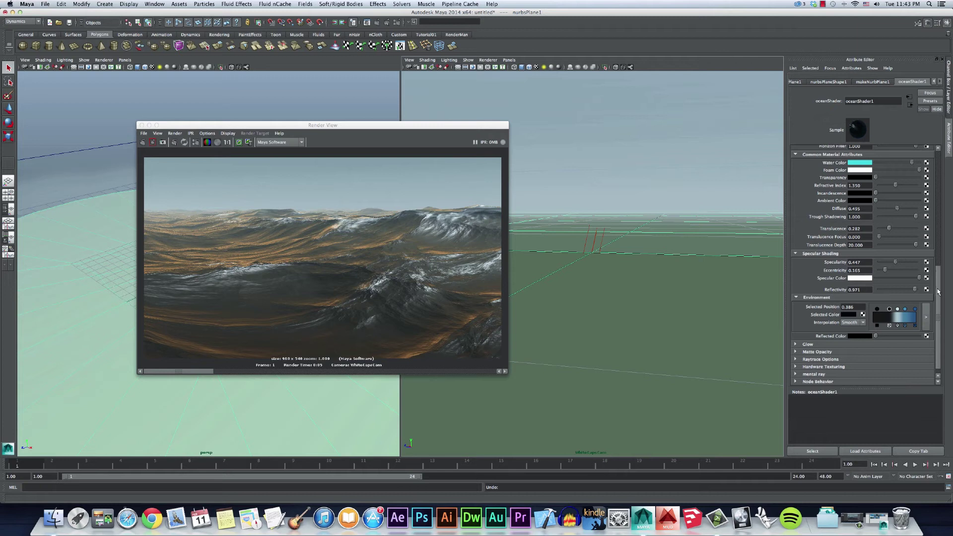
scroll(937, 292, "up", 10)
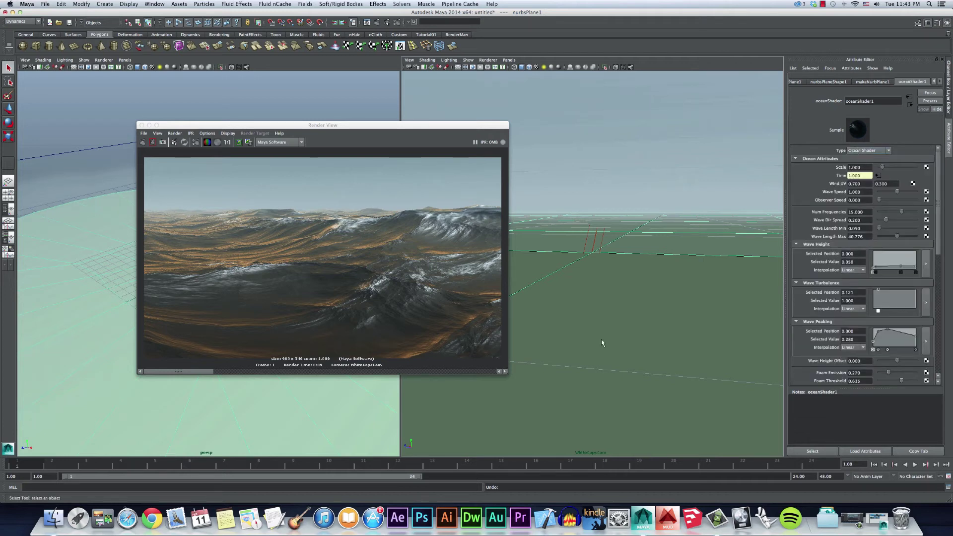
Open the Outliner, hide fluid1, and render the WhiteCaps camera view without the fog
left_click(154, 3)
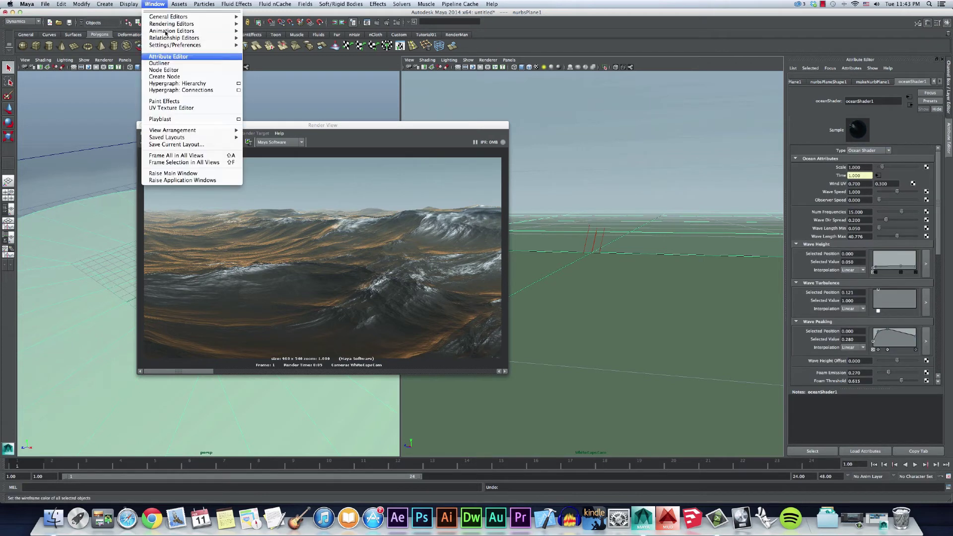
left_click(178, 67)
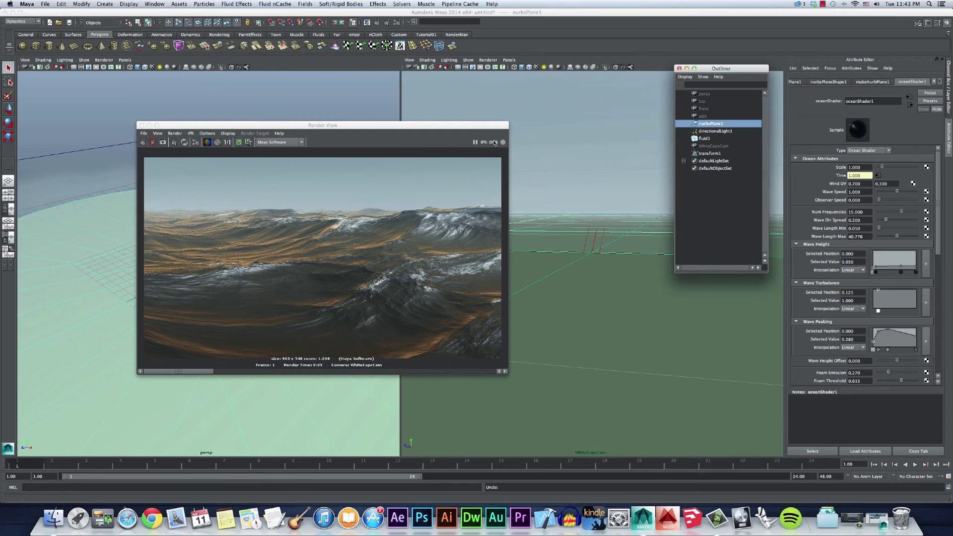
left_click_drag(318, 125, 312, 154)
key("space")
left_click(712, 138)
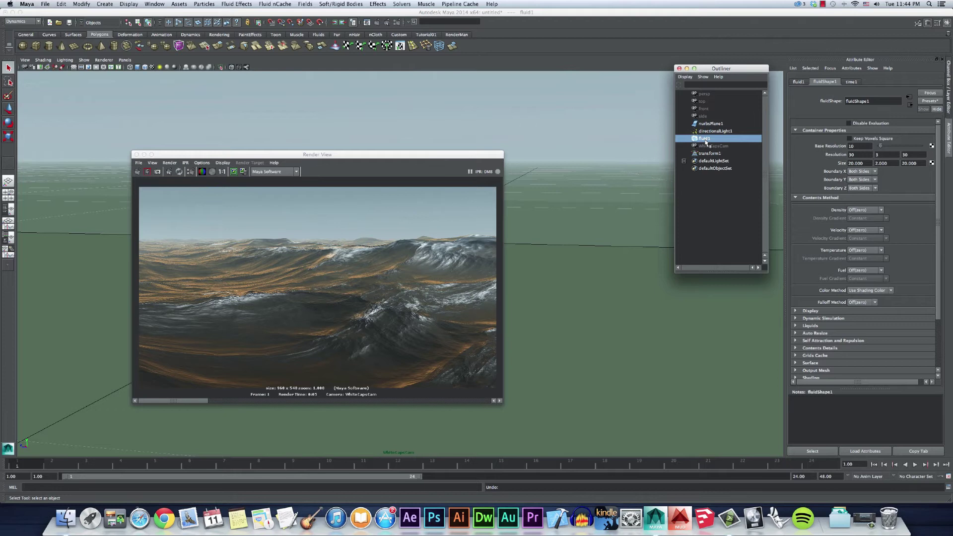
key("ctrl+h")
left_click(137, 172)
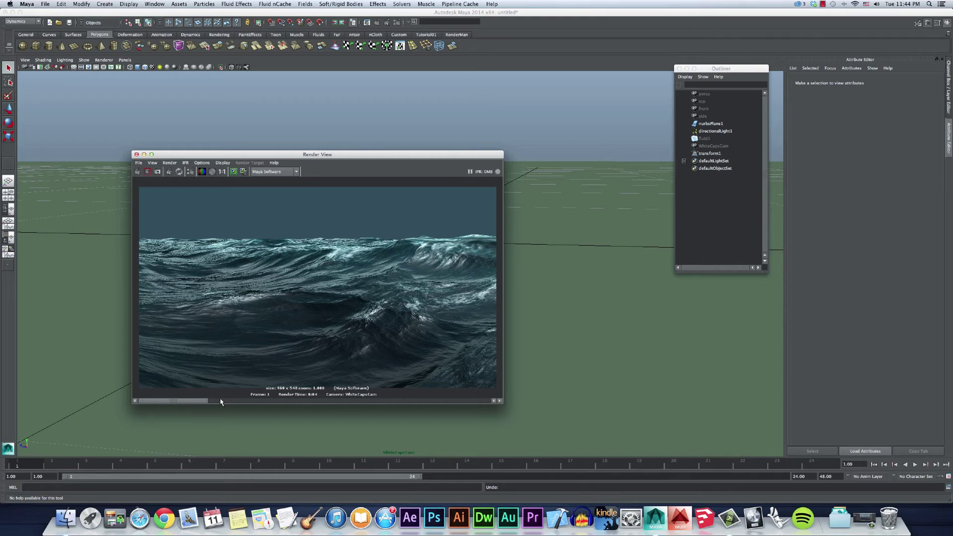
Compare the render without fog against the stored foggy render, and minimize the Render View
left_click(221, 401)
left_click(207, 400)
left_click(243, 400)
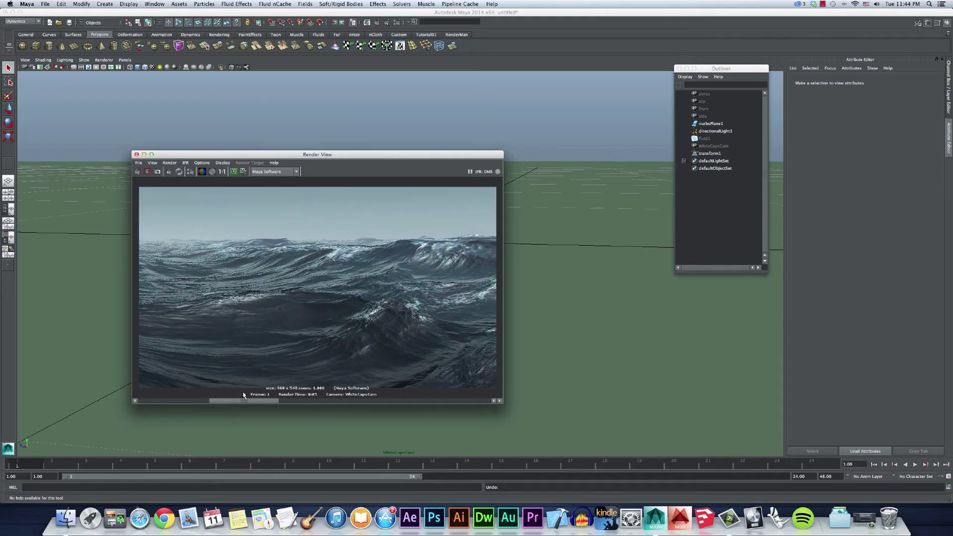
left_click(207, 401)
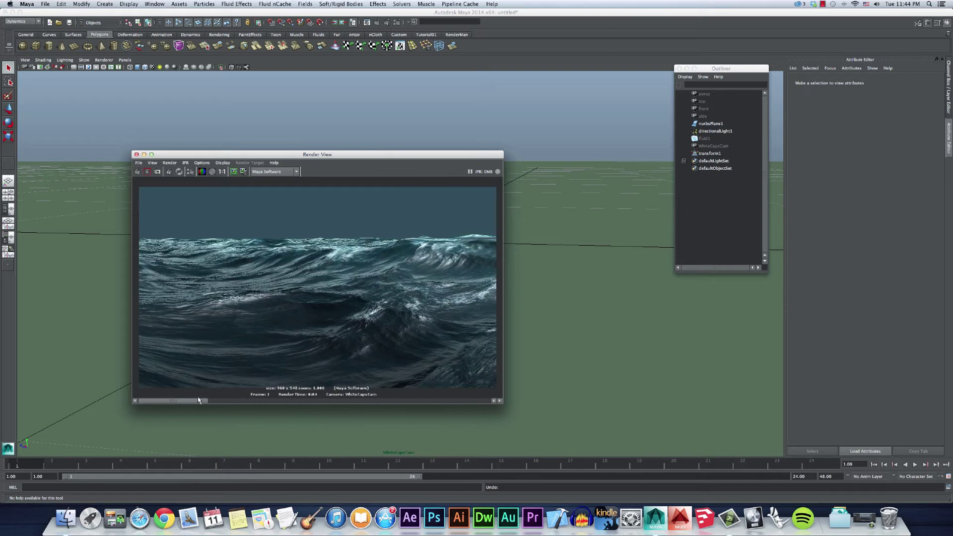
left_click(211, 400)
left_click(199, 400)
left_click(144, 154)
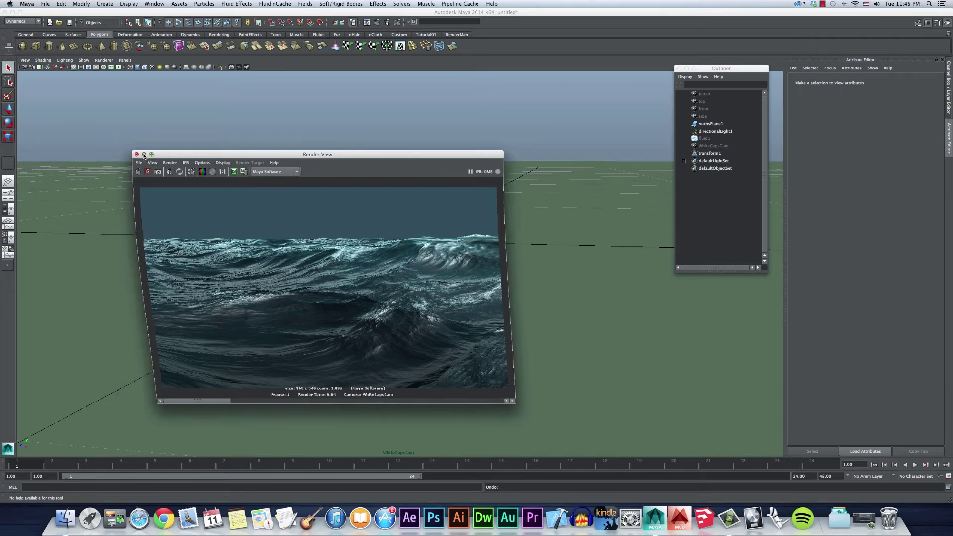
Import Bridge.ma from the project's assets folder into the ocean scene, and minimize the Render View
left_click_drag(468, 227, 373, 227, "alt")
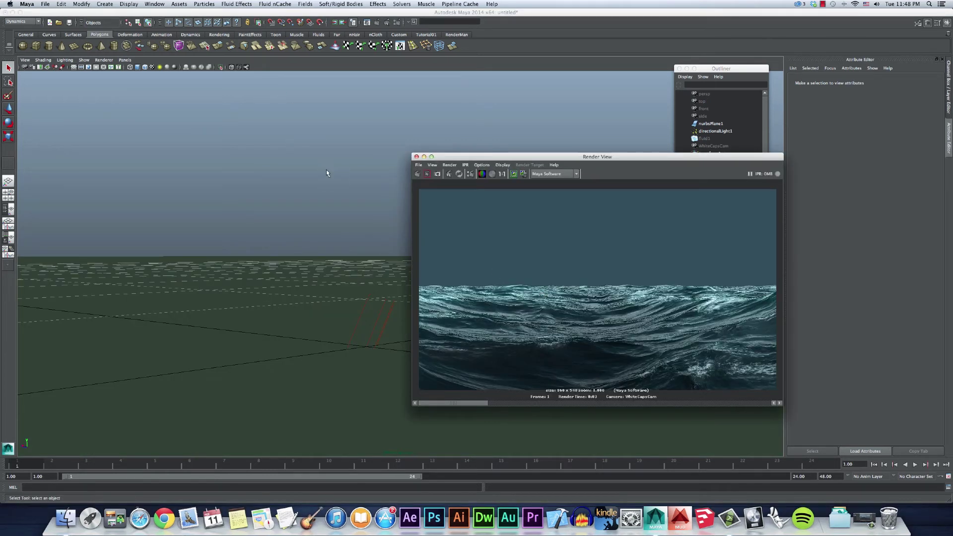
left_click(43, 4)
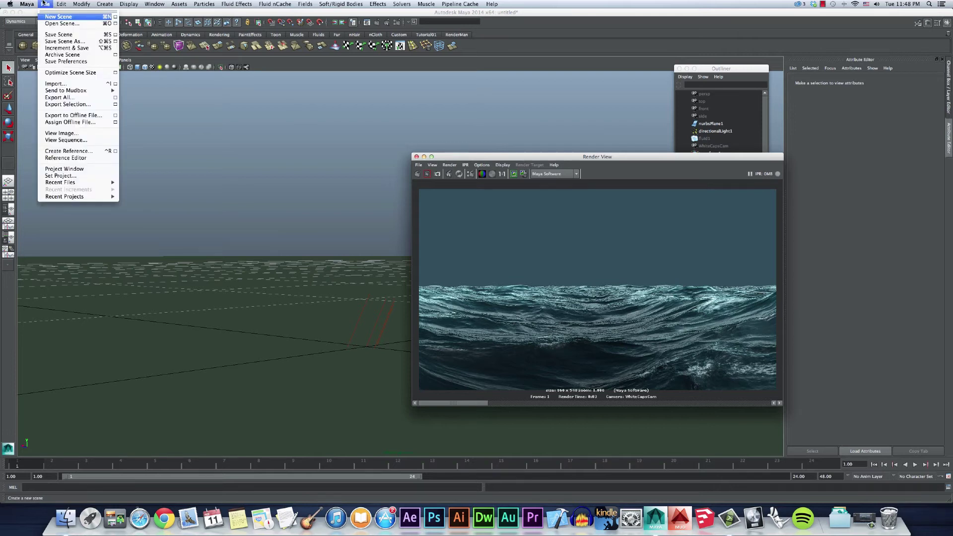
left_click(52, 79)
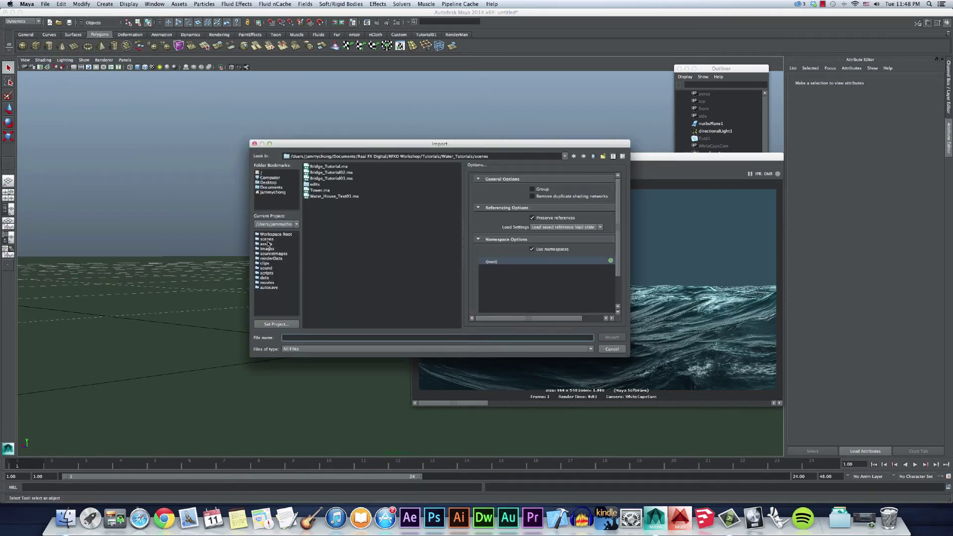
left_click(268, 243)
left_click(321, 173)
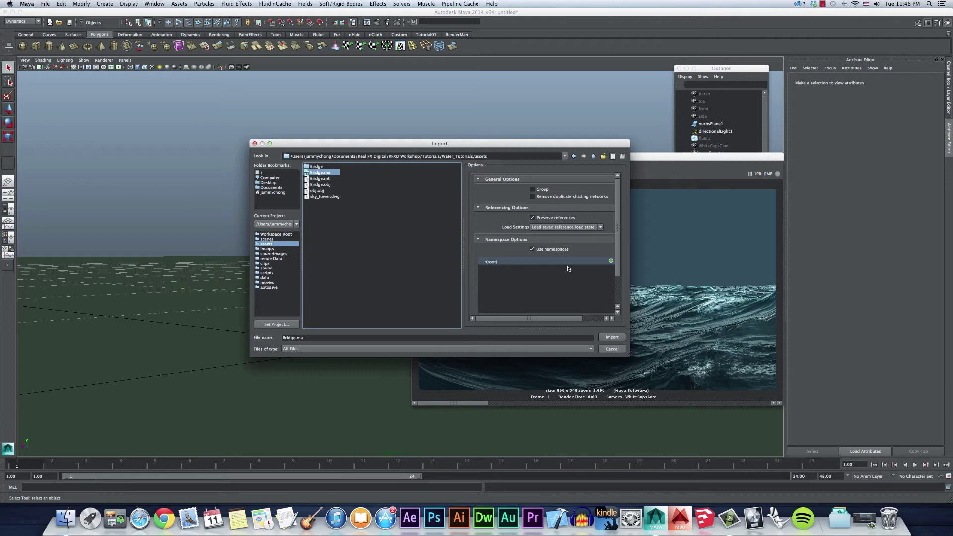
left_click(611, 338)
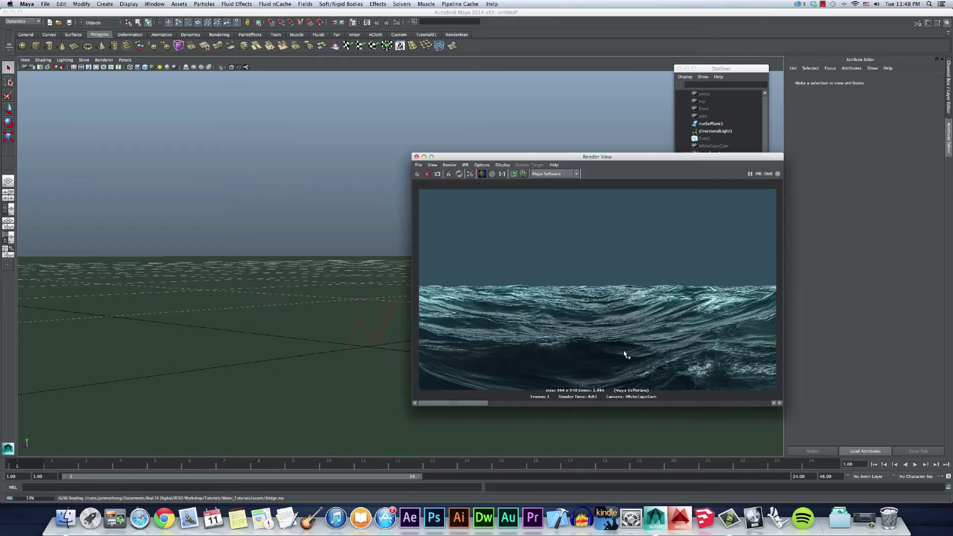
left_click(424, 156)
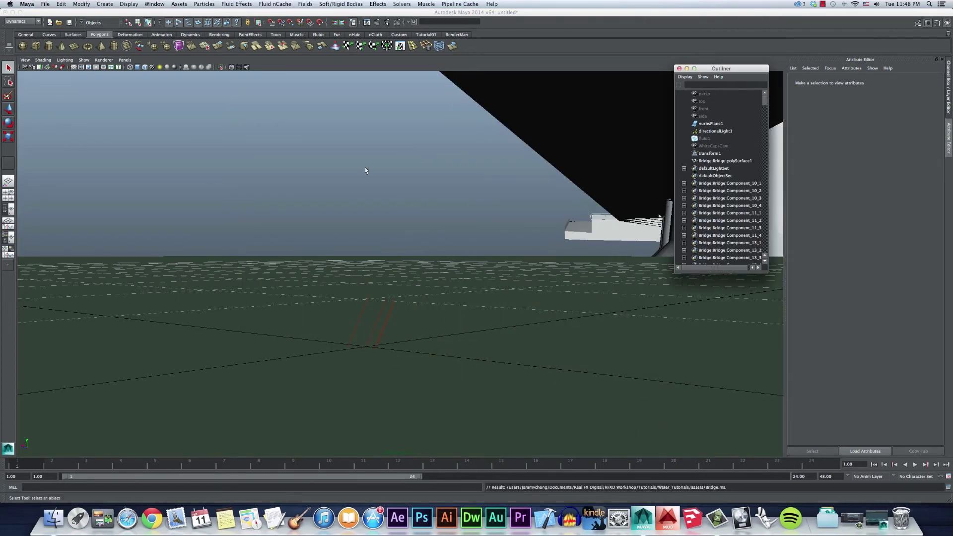
Scale the imported bridge down uniformly in the perspective view until its span is only somewhat longer than the ocean plane
key("space")
key("space")
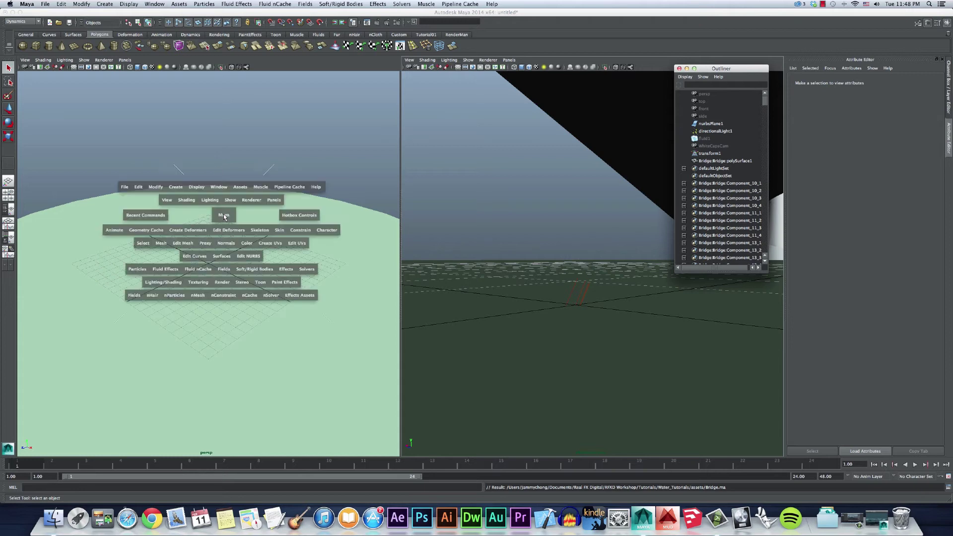
scroll(233, 214, "down", 15)
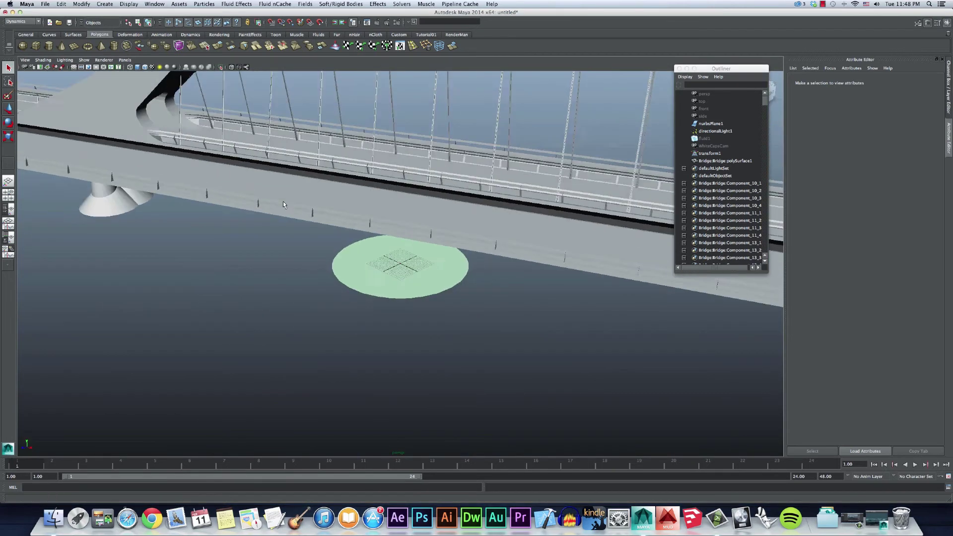
scroll(288, 203, "down", 3)
left_click(298, 213)
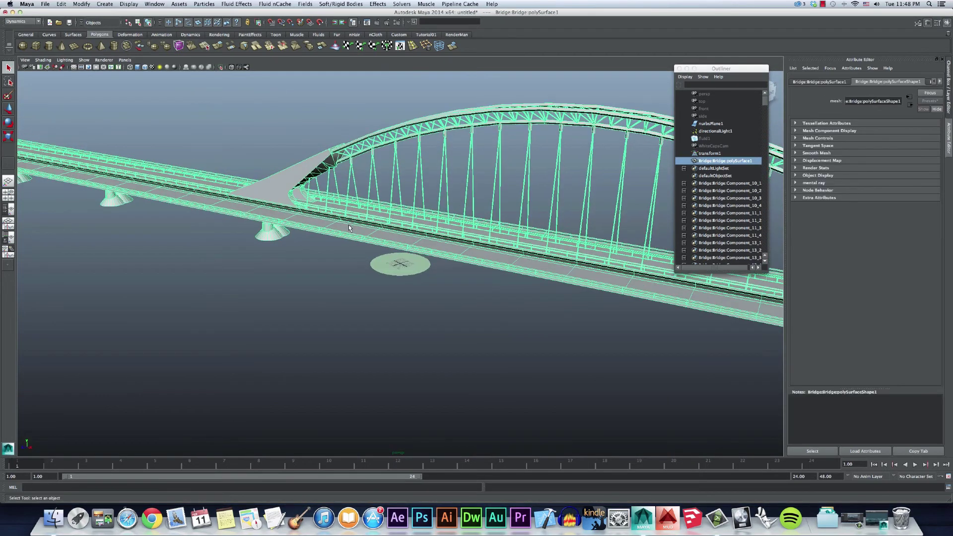
key("r")
left_click_drag(399, 258, 6, 215)
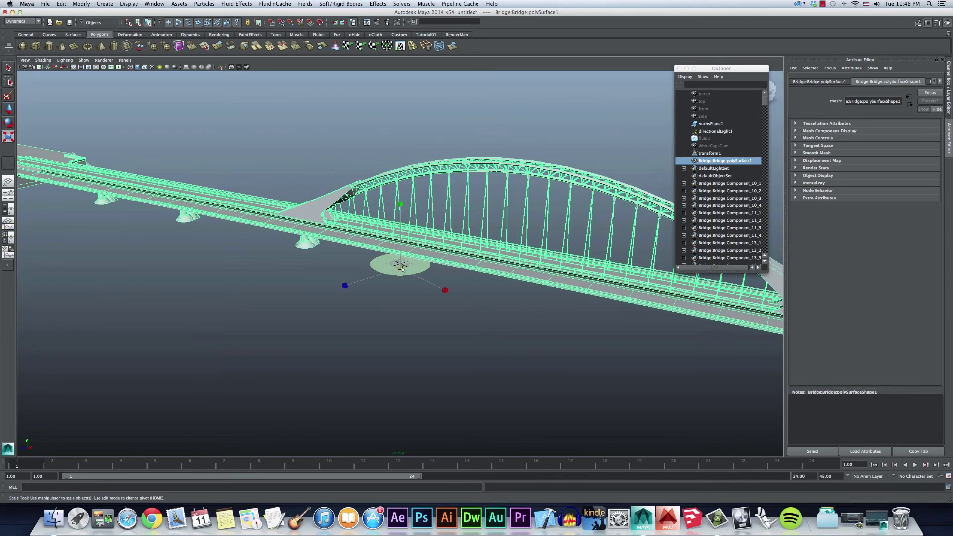
left_click_drag(400, 262, 227, 245)
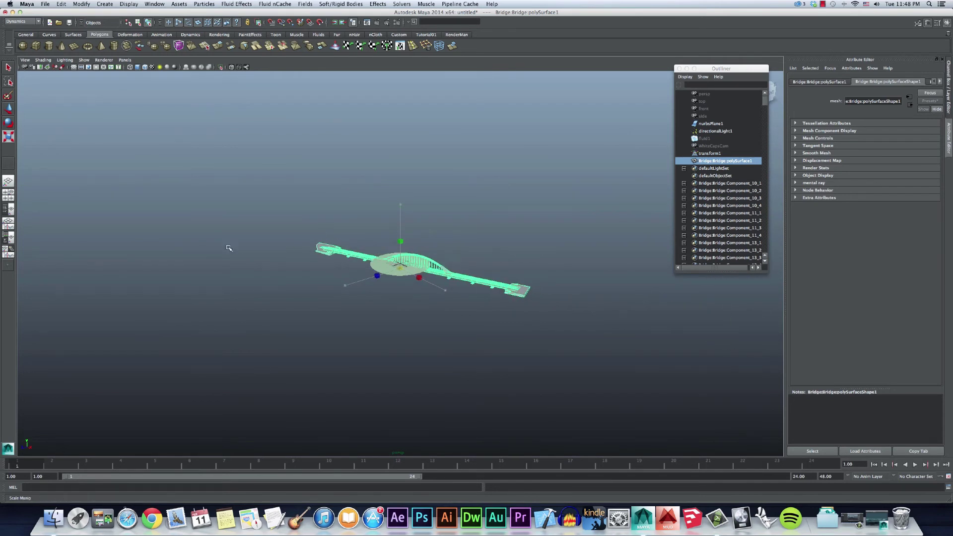
key("f")
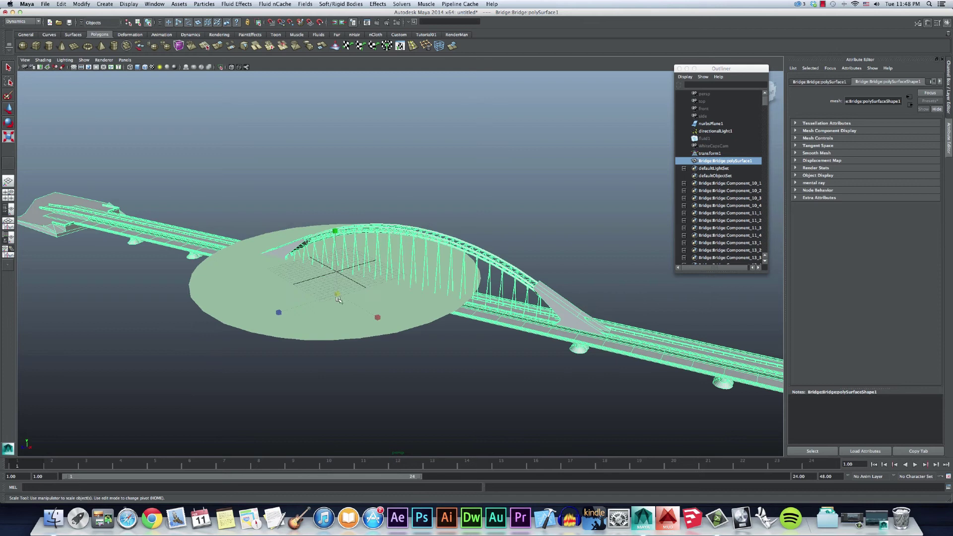
scroll(127, 287, "down", 2)
key("space")
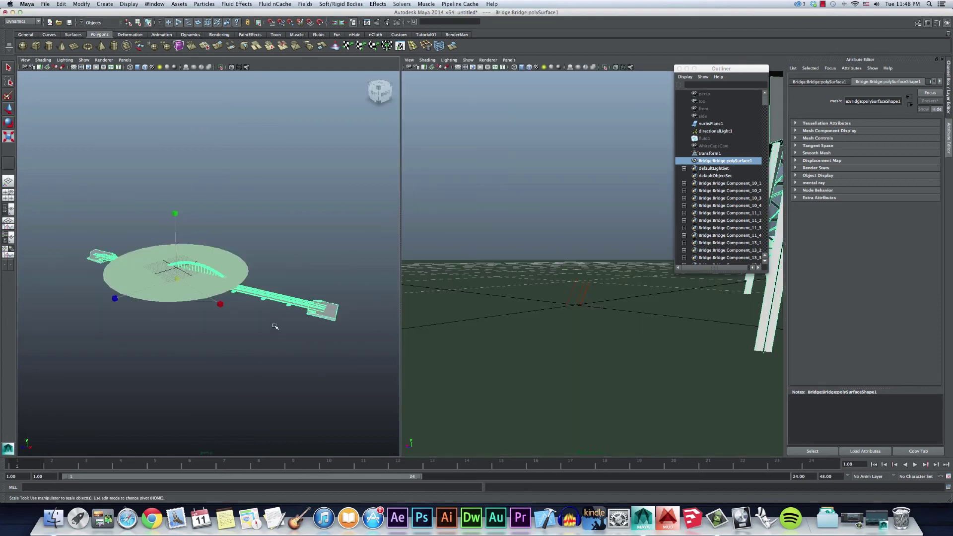
Raise the bridge above the ocean plane and rotate it about its vertical axis
key("w")
left_click_drag(177, 259, 173, 248)
key("e")
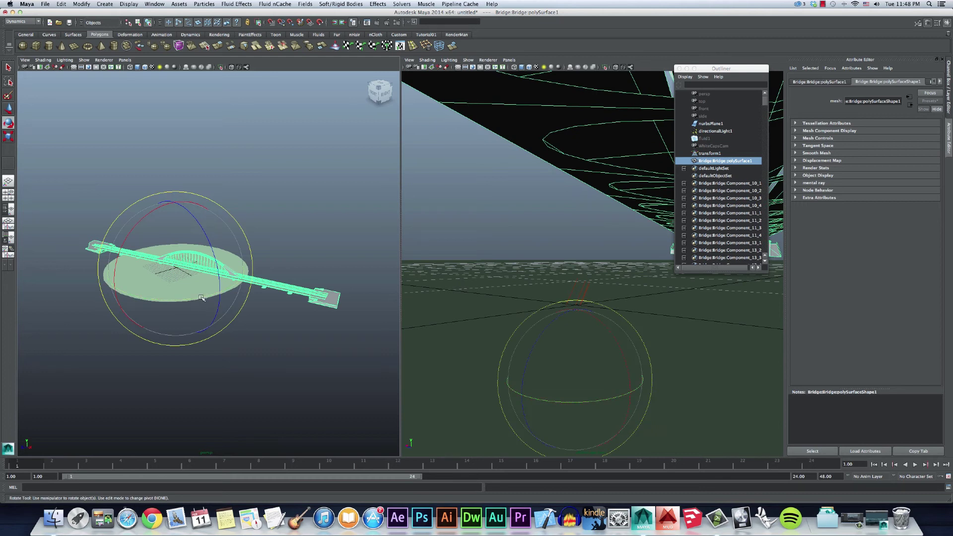
left_click_drag(201, 299, 218, 279)
key("ctrl+z")
key("ctrl+z")
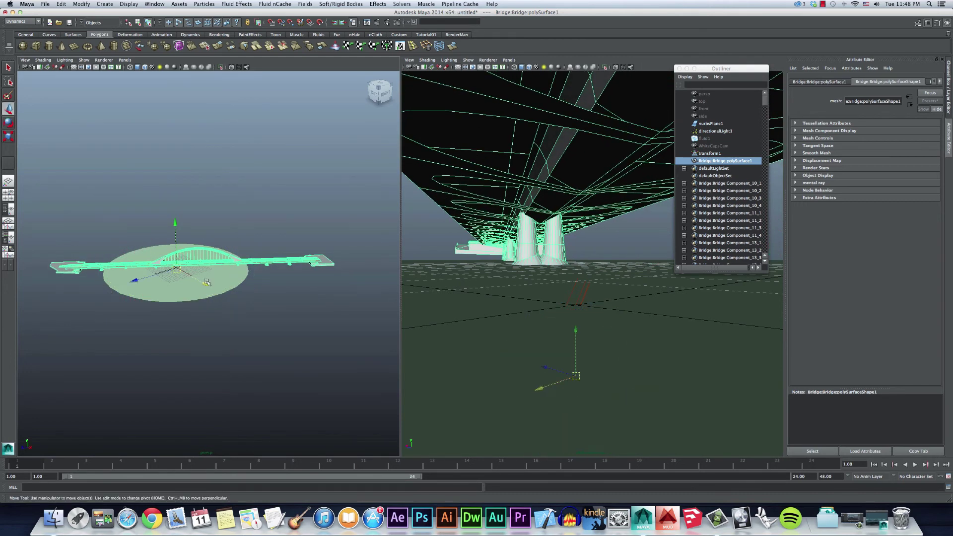
Shift the bridge horizontally across the ocean plane and scale it down slightly
key("w")
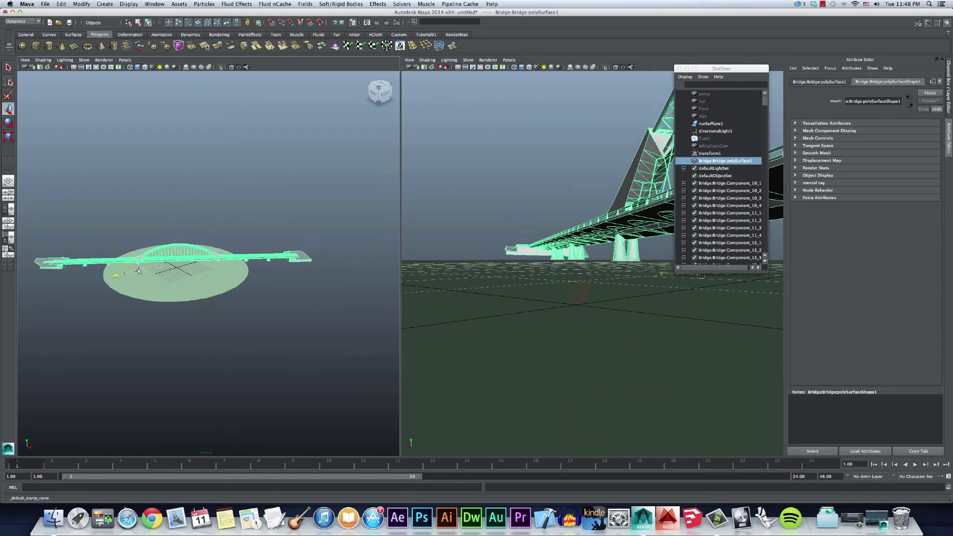
left_click(172, 280)
left_click(168, 262)
key("r")
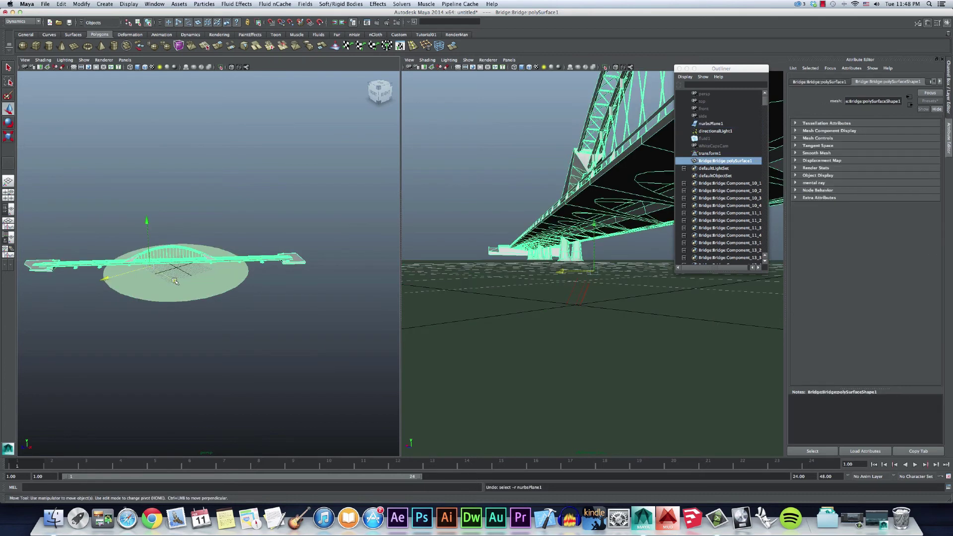
left_click_drag(138, 258, 177, 294)
Show the resolution gate in the WhiteCaps camera view, and turn and reposition the bridge so its arch fits the frame
key("e")
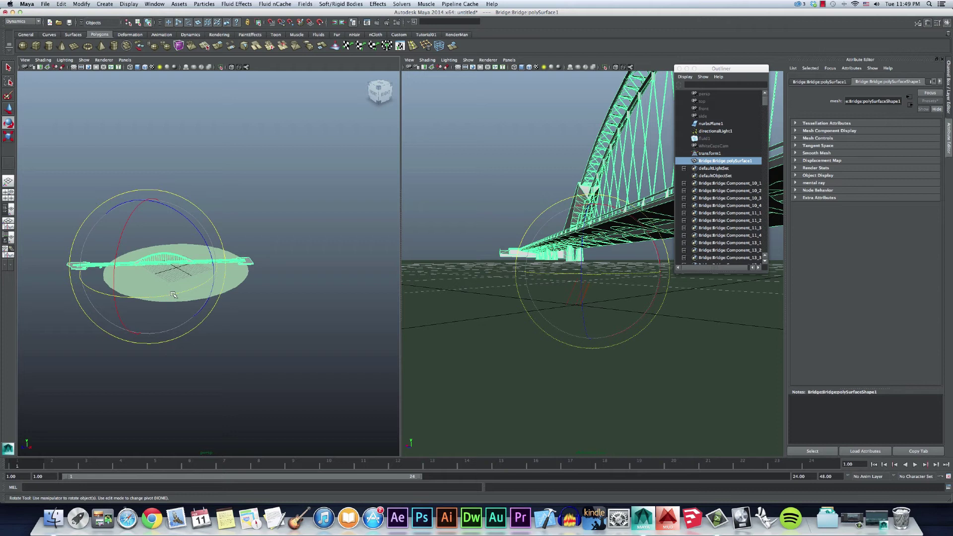
left_click(469, 68)
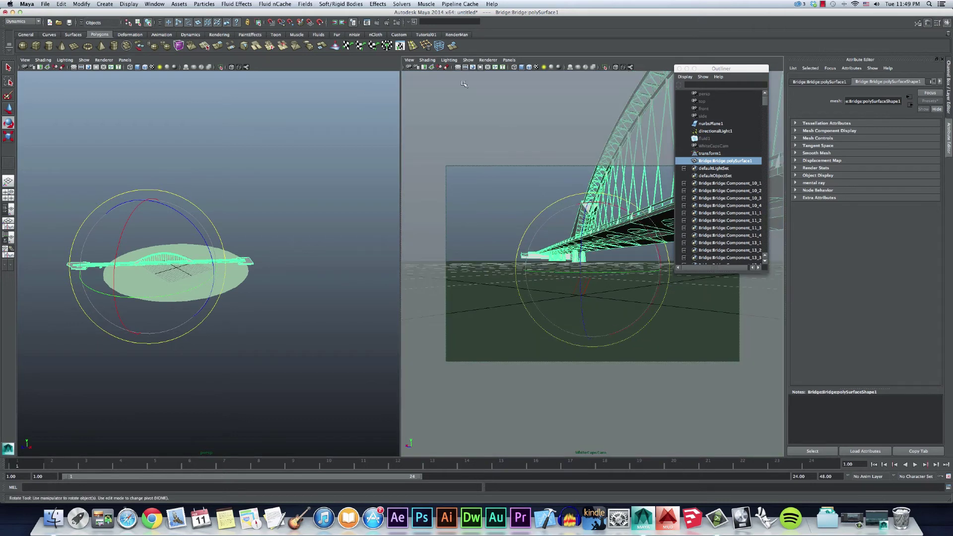
left_click_drag(179, 294, 108, 276)
key("w")
Scale the ocean plane up uniformly to about 1569 so it extends well beyond the bridge
left_click(160, 298)
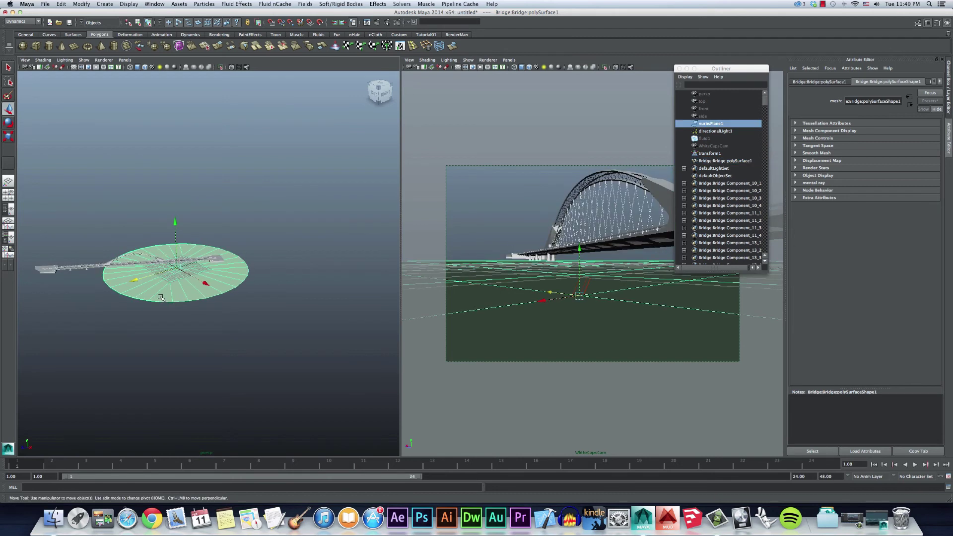
key("r")
left_click_drag(177, 268, 354, 271)
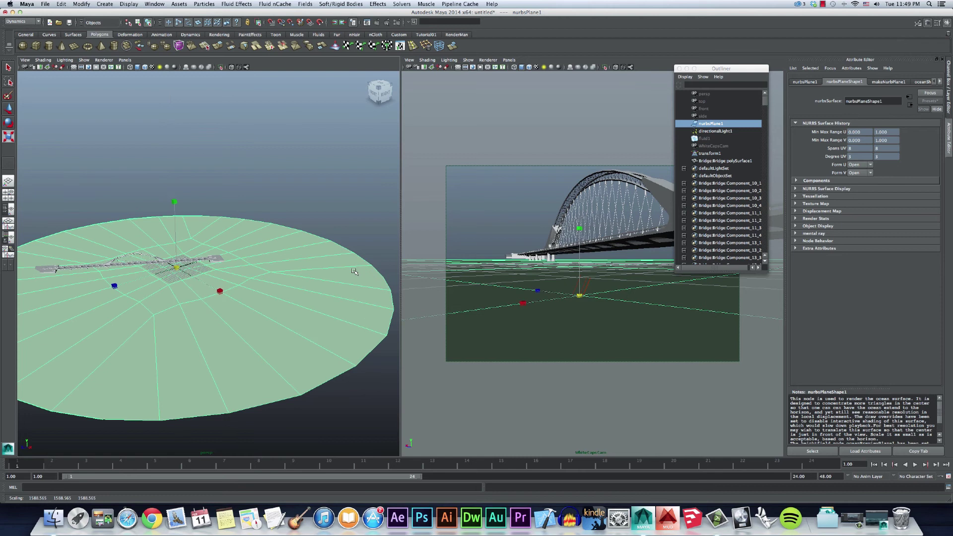
Move the Outliner aside, rotate the bridge slightly about its vertical axis, and maximize the WhiteCaps camera view
left_click(143, 261)
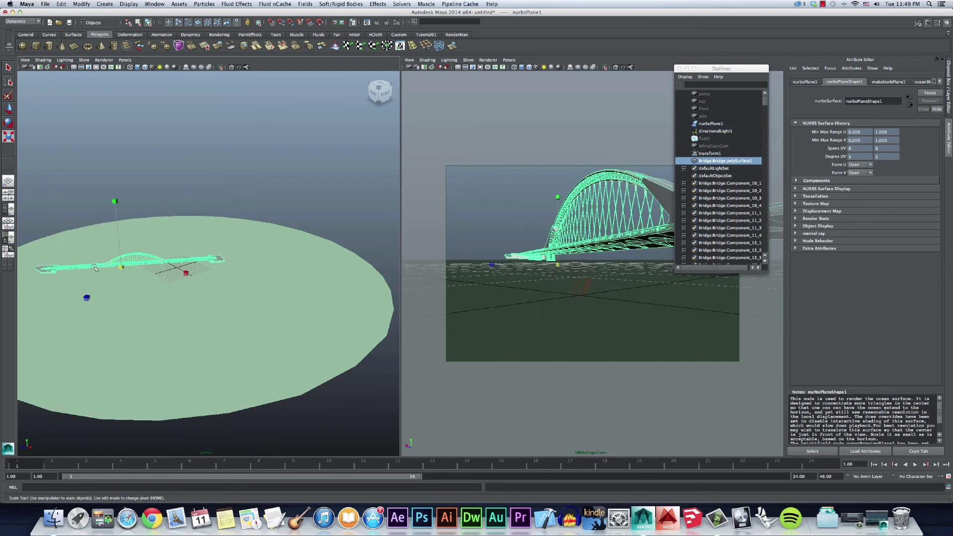
left_click_drag(742, 68, 854, 74)
key("e")
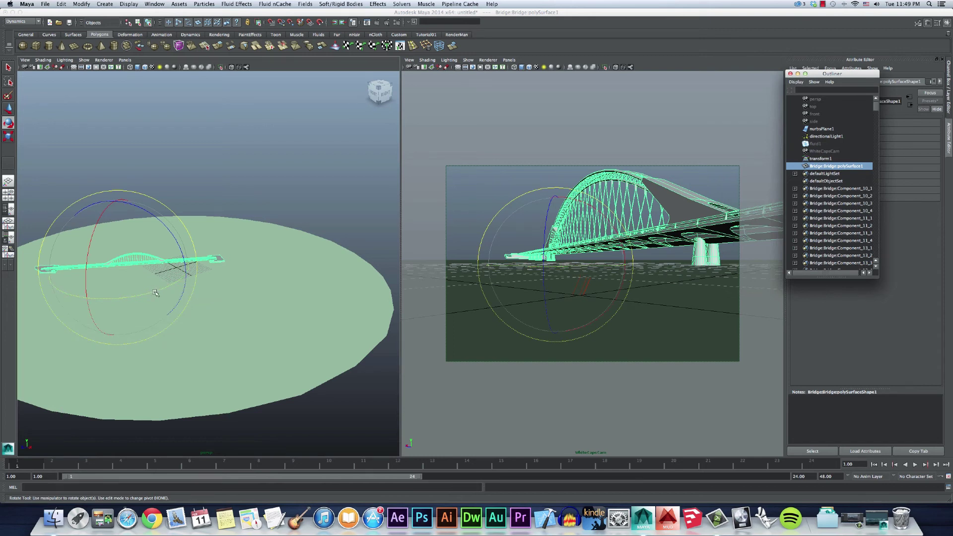
left_click_drag(155, 292, 168, 259)
key("w")
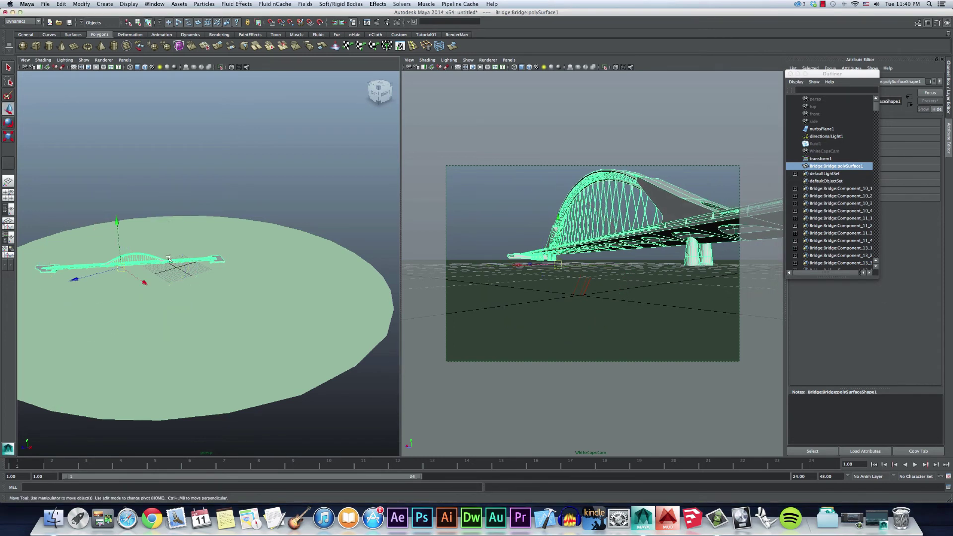
key("space")
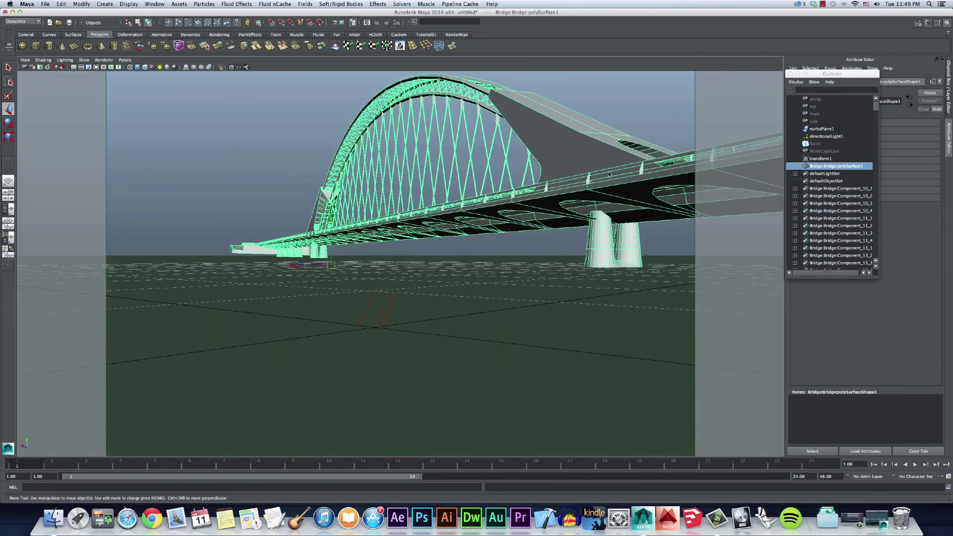
Render the current frame of the bridge and ocean with Maya Software from the WhiteCaps camera
left_click(365, 23)
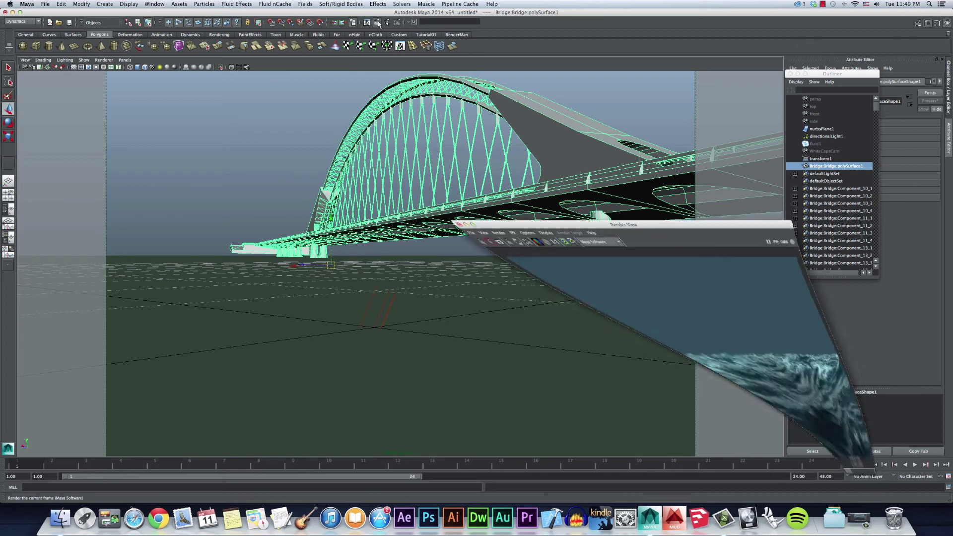
left_click(385, 301)
key("q")
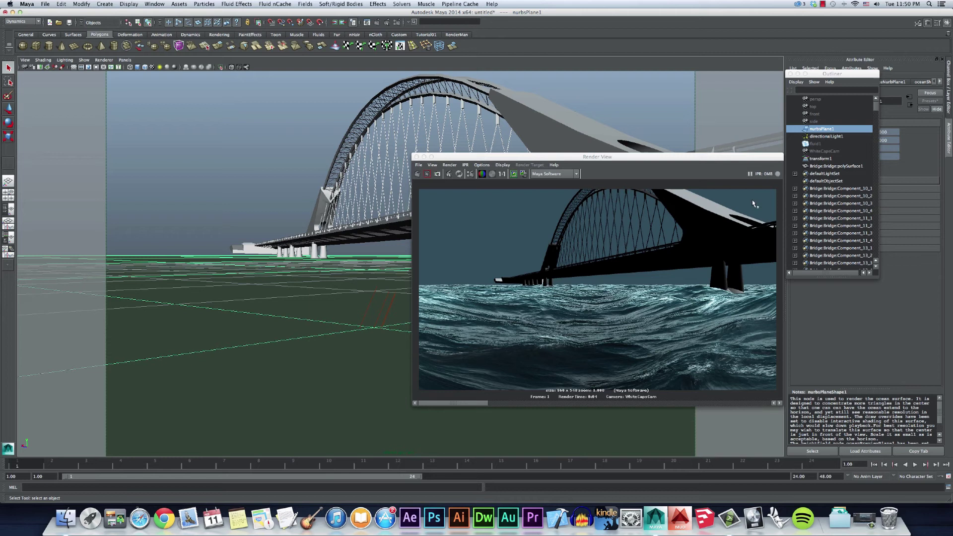
Rotate the directional light so it illuminates the camera-facing side of the bridge, turn on scene lighting in the viewport, and re-render
left_click(830, 137)
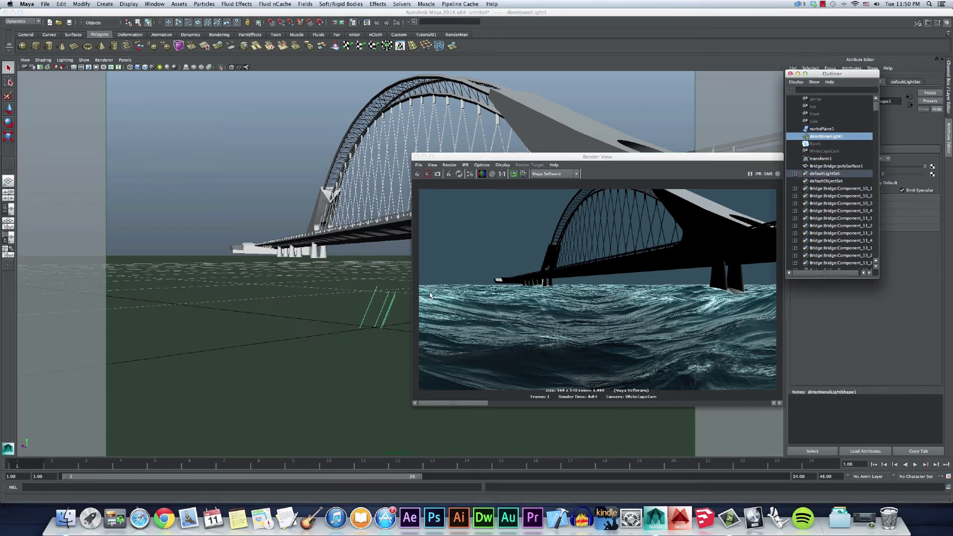
key("e")
mouse_move(362, 272)
left_mouse_down()
mouse_move(328, 292)
mouse_move(327, 321)
mouse_move(343, 339)
left_mouse_up()
key("7")
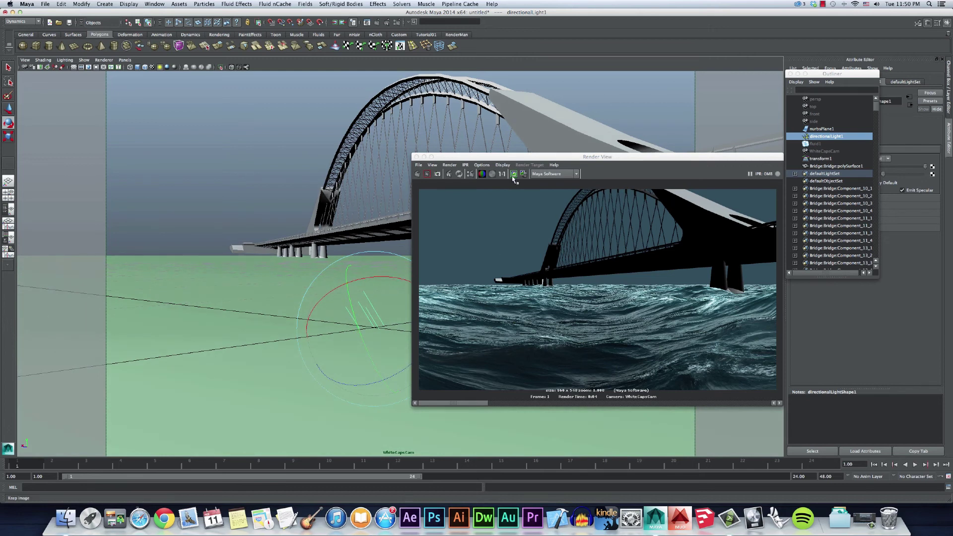
left_click(418, 174)
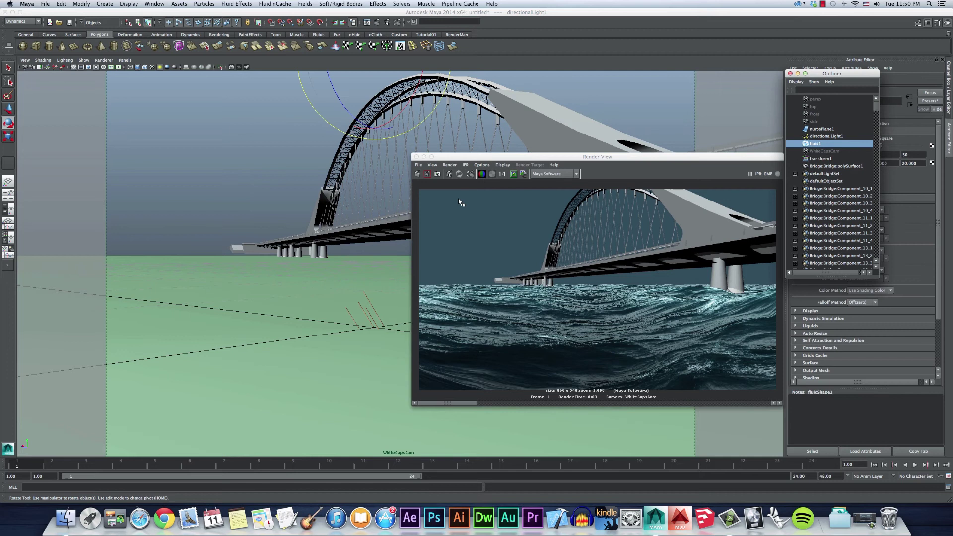
Unhide the fluid1 fog container and render the foggy bridge and ocean scene
left_click(462, 205)
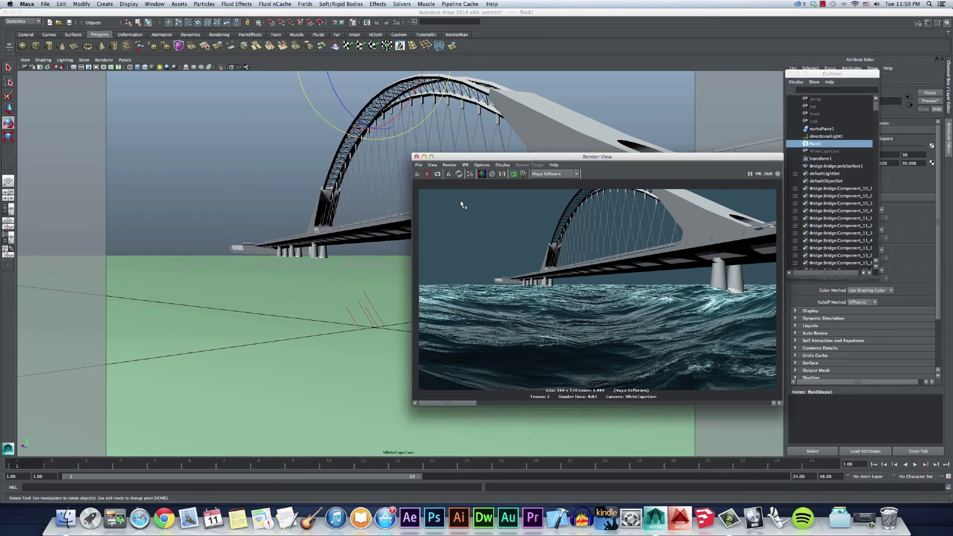
key("shift+h")
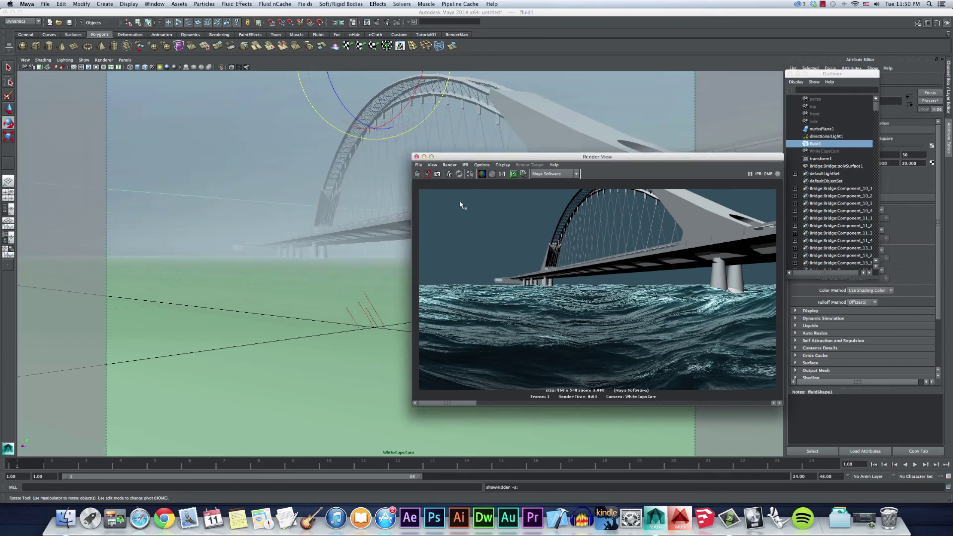
left_click(376, 23)
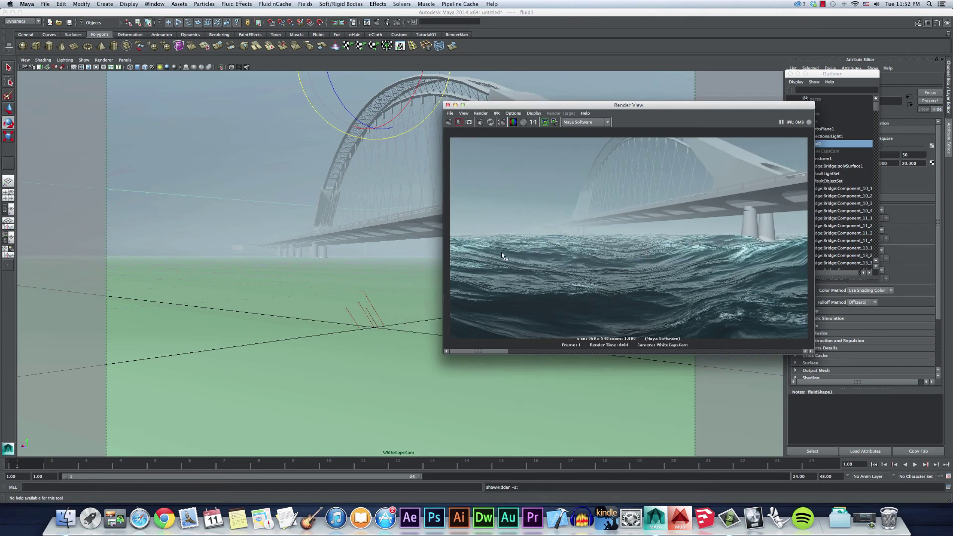
Switch the renderer to mental ray in the render settings, keep the current Maya Software image, and render the frame again
left_click(397, 22)
left_click_drag(561, 72, 314, 82)
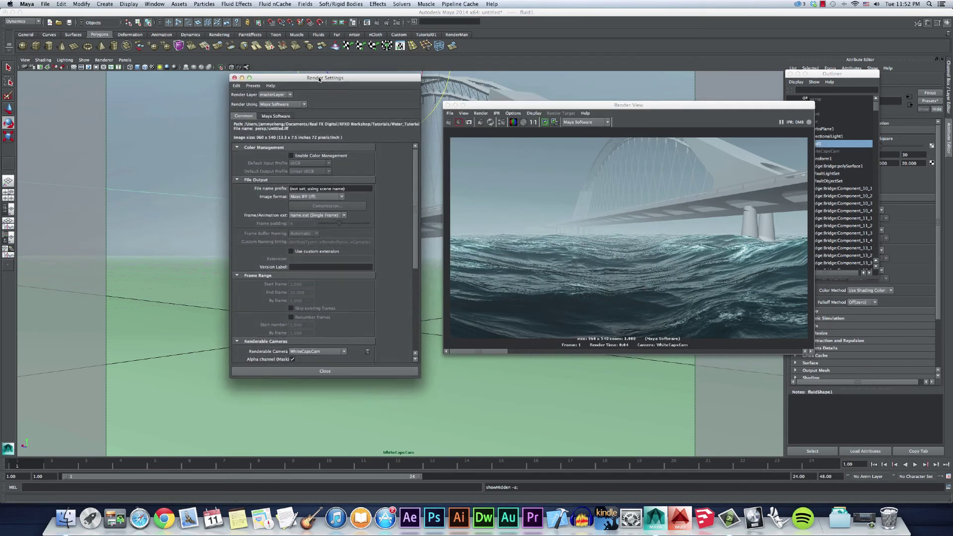
left_click(311, 106)
left_click(299, 135)
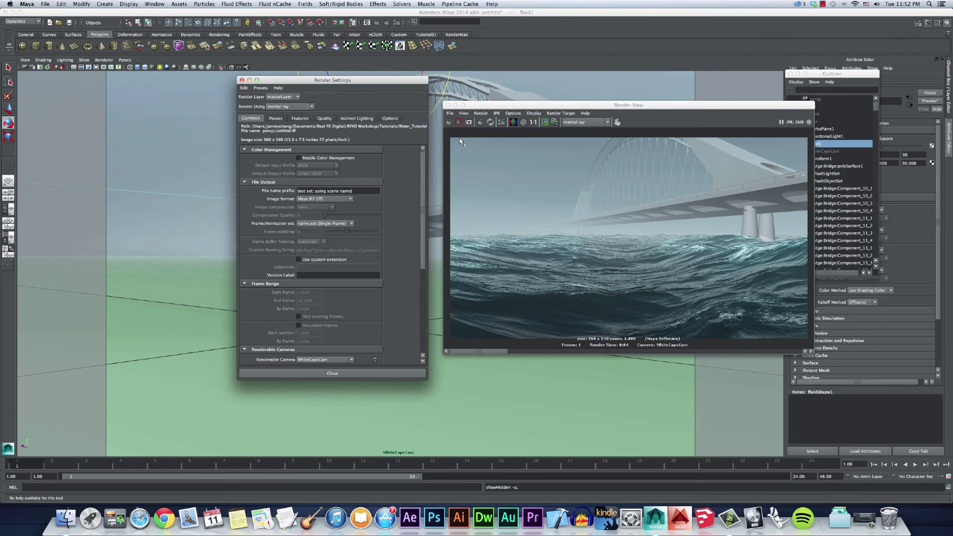
left_click(544, 123)
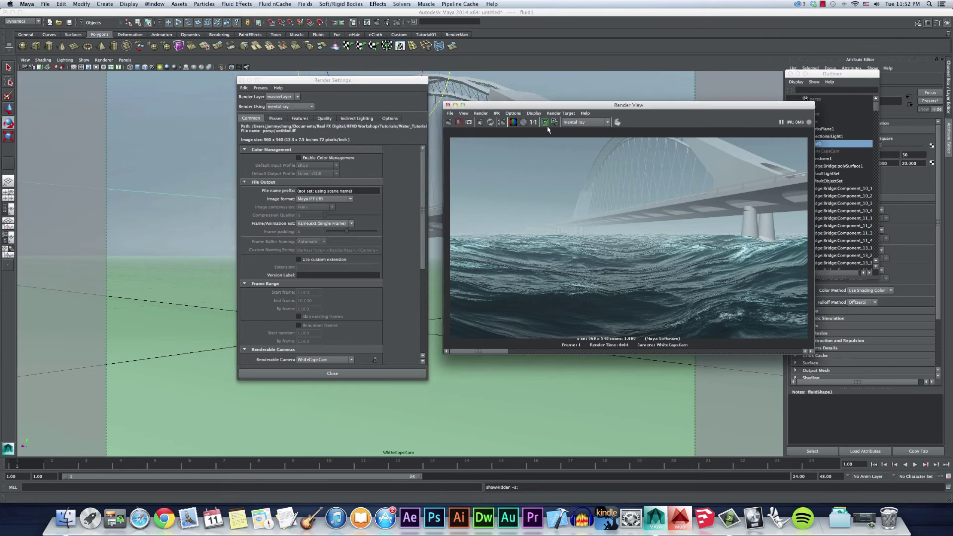
left_click(449, 123)
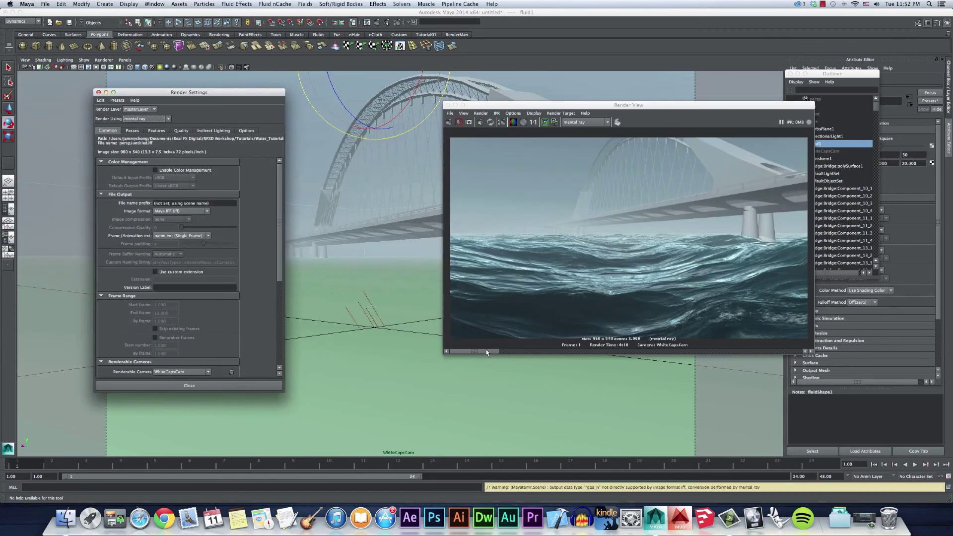
Compare the stored Maya Software image with the mental ray render, and rearrange the Render View and Outliner windows
mouse_move(489, 352)
left_mouse_down()
mouse_move(532, 351)
mouse_move(495, 351)
left_mouse_up()
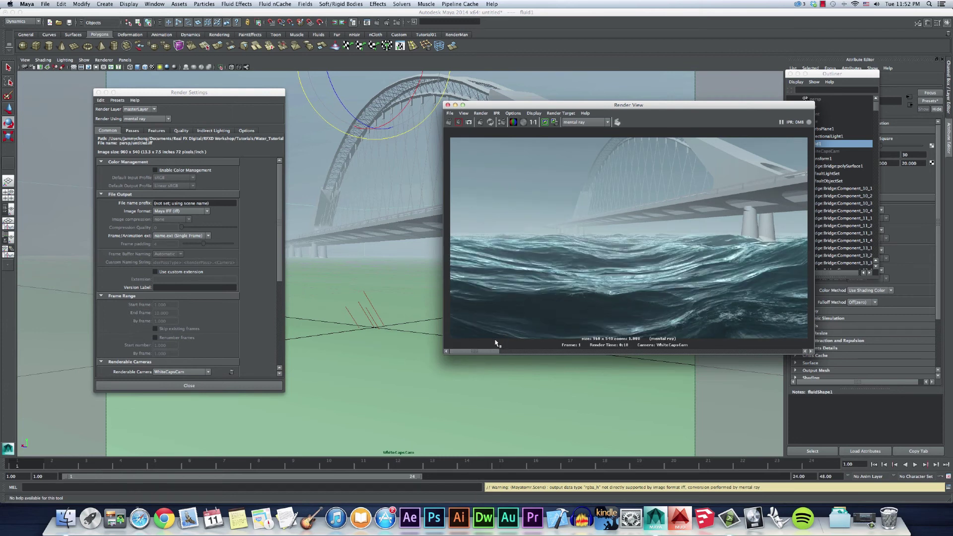
left_click_drag(546, 105, 466, 106)
left_click_drag(824, 76, 737, 52)
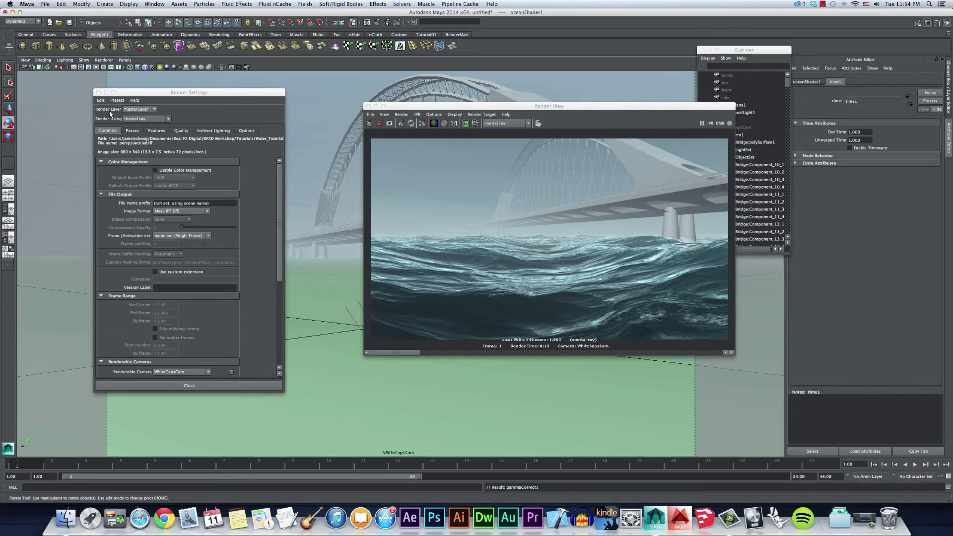
Review the mental ray quality settings, enable Final Gathering with accuracy 100, and render the frame again
left_click(181, 130)
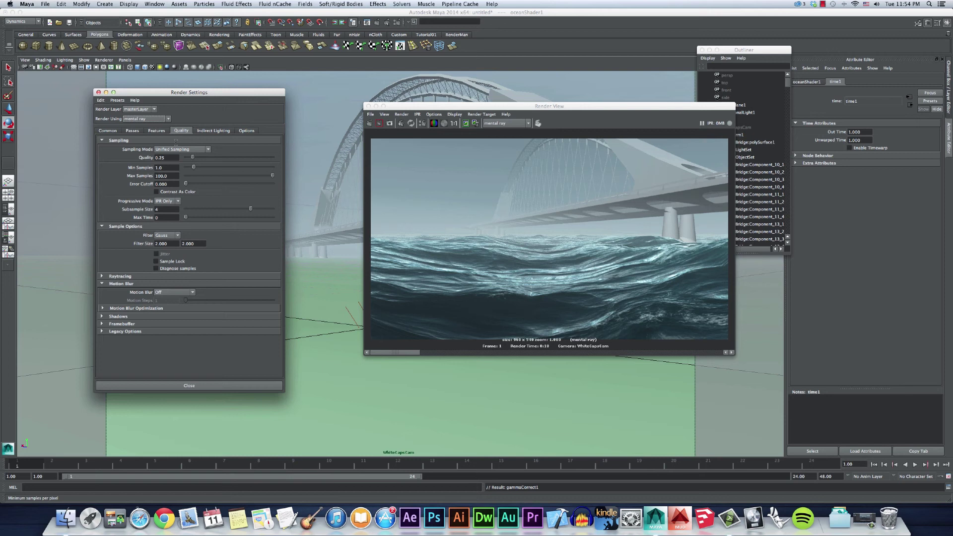
left_click(103, 277)
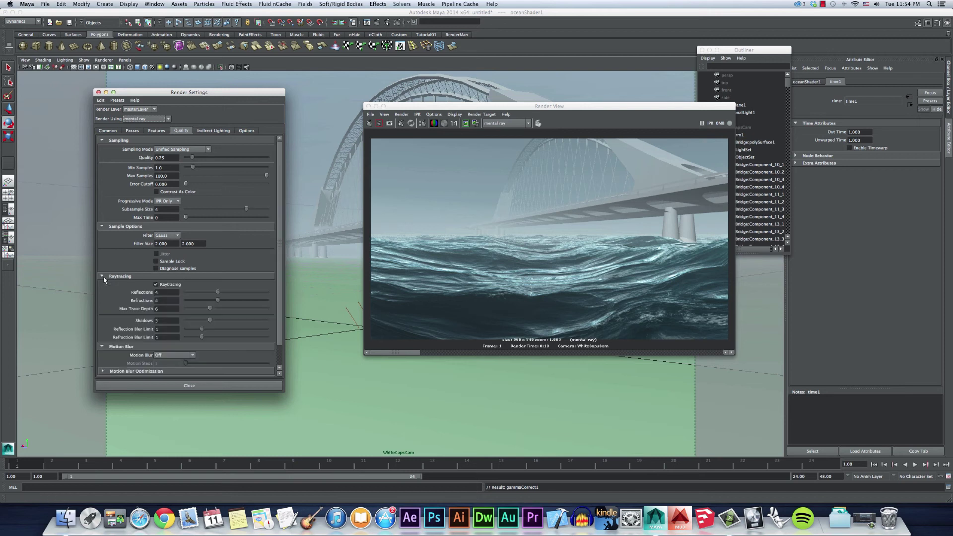
left_click(213, 130)
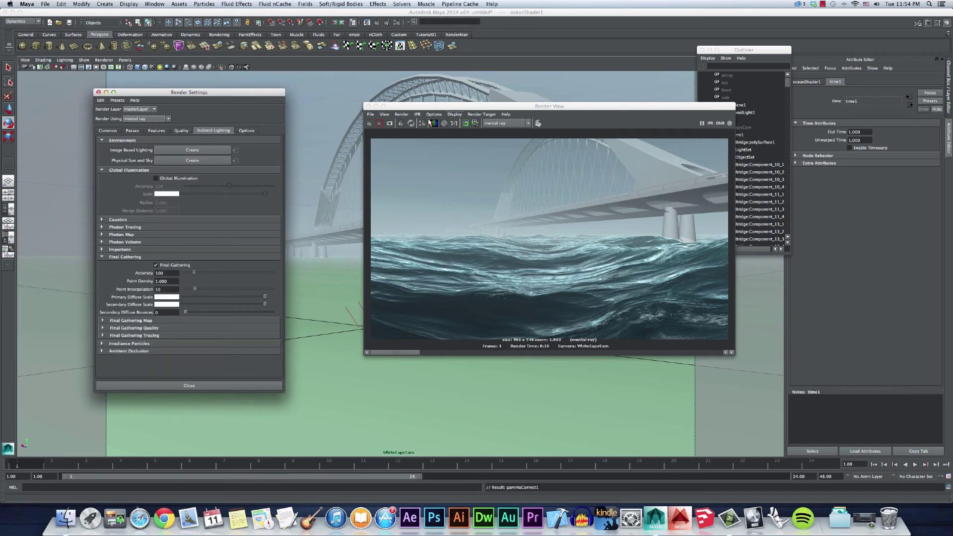
left_click(472, 119)
left_click(370, 125)
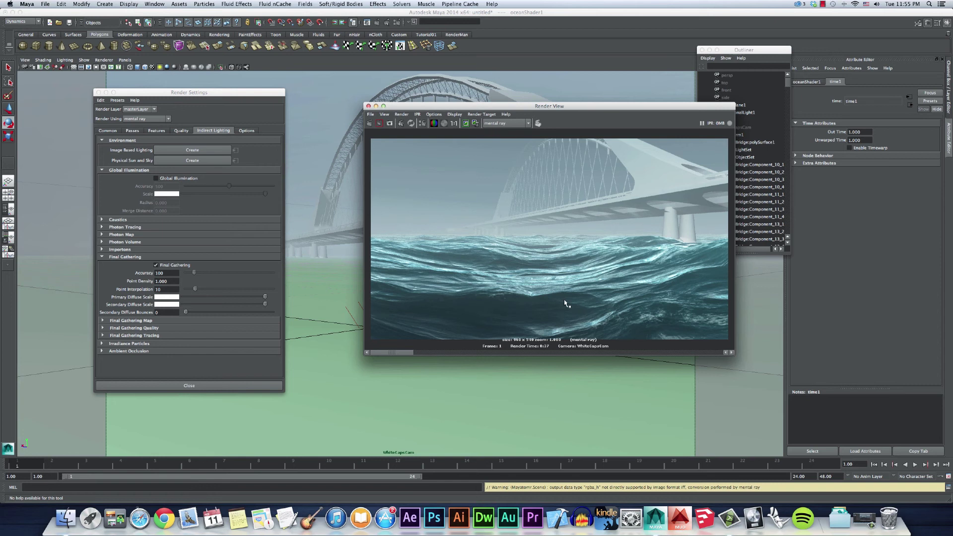
Set the Wave Length Max of the ocean plane's oceanShader1 to 30
left_click_drag(744, 49, 283, 153)
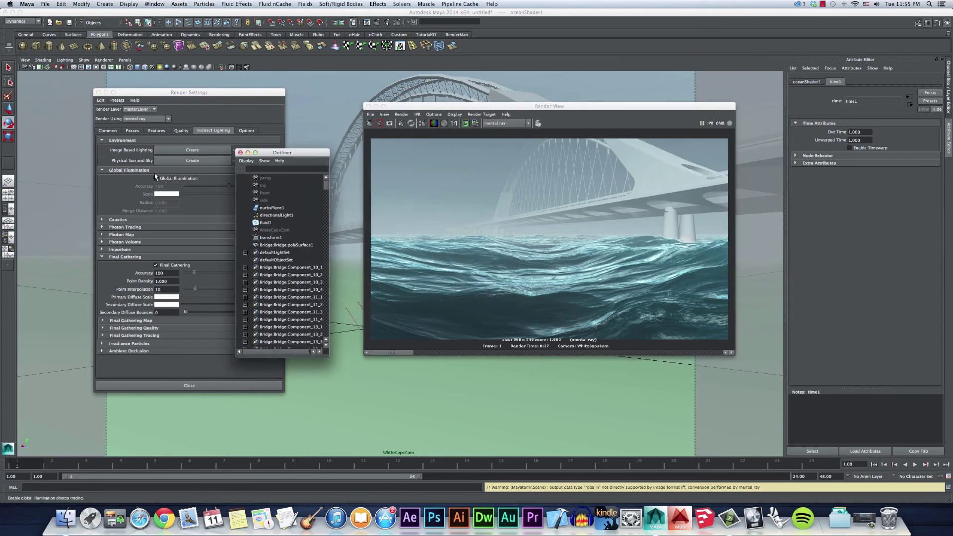
left_click(268, 208)
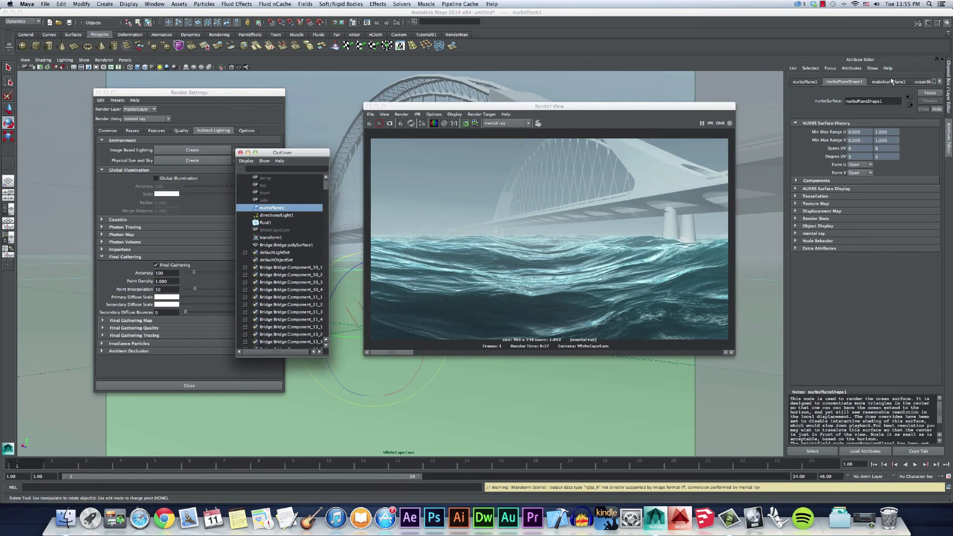
left_click(912, 81)
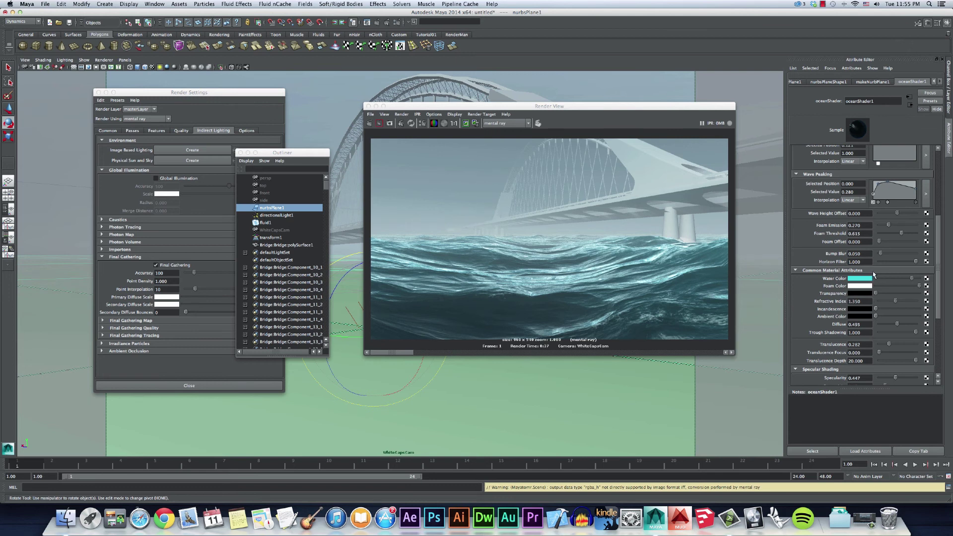
scroll(872, 271, "up", 6)
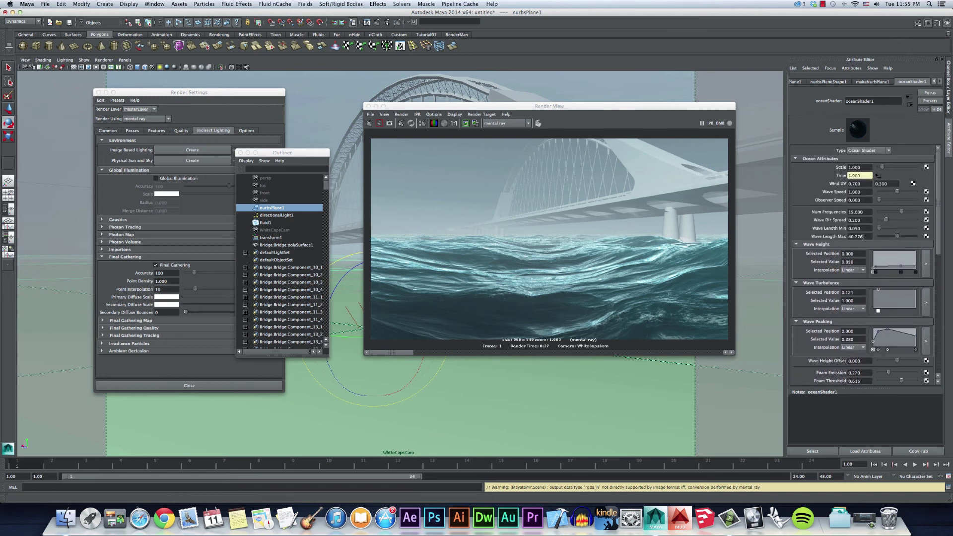
left_click_drag(864, 237, 842, 236)
key("Tab")
left_click(860, 229)
Switch the renderer back to Maya Software and render the ocean with the shorter wave length
left_click(489, 116)
left_click(501, 123)
left_click(502, 134)
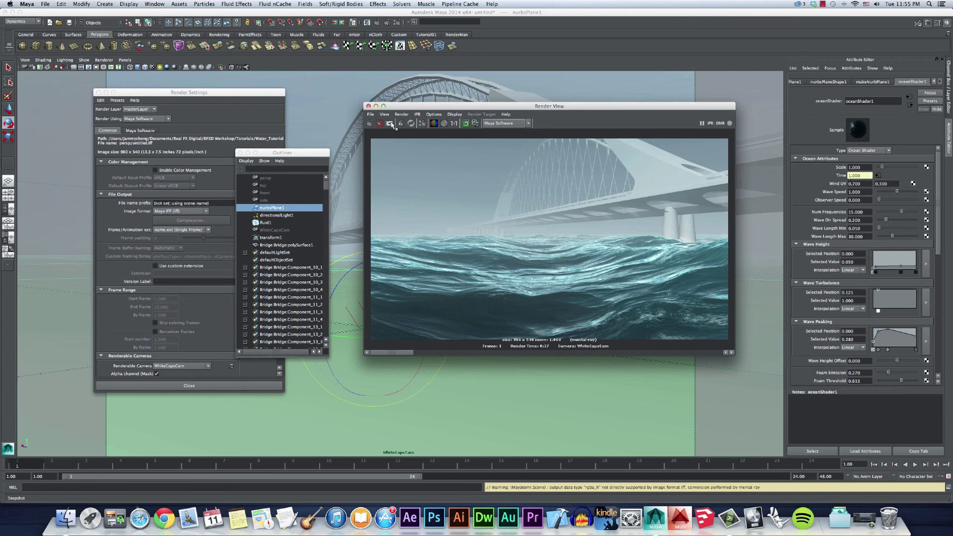
left_click(369, 124)
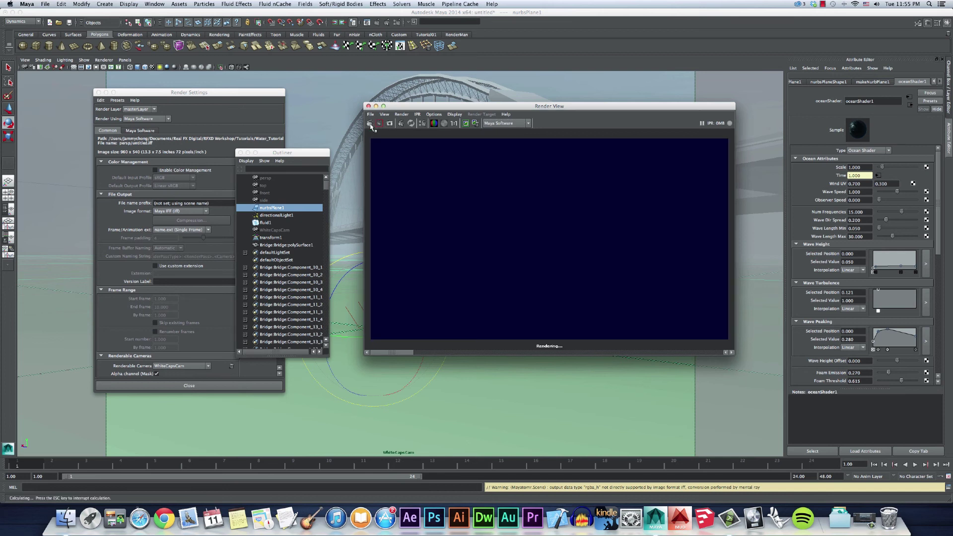
Set the ocean shader's Wave Length Max to 20 and render the frame again
left_click_drag(864, 238, 848, 237)
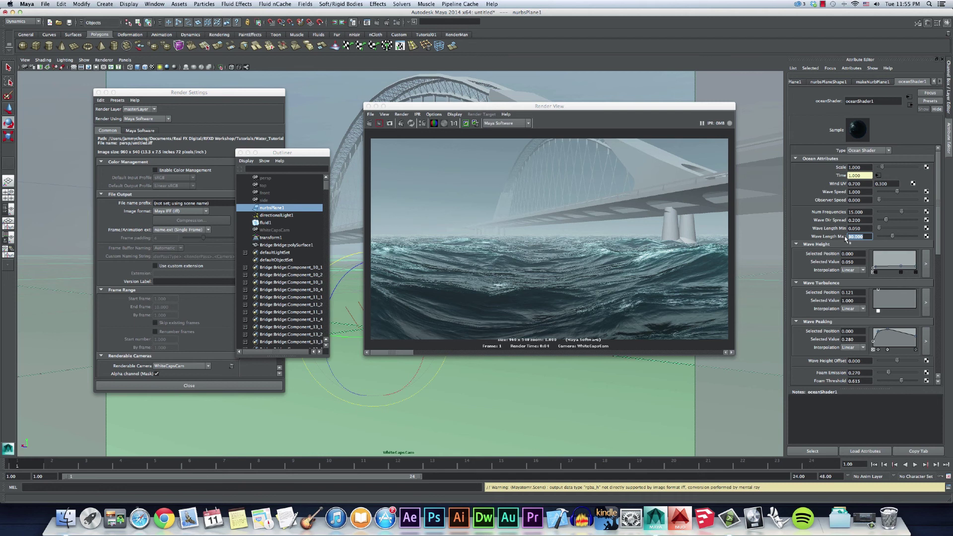
type("20")
key("Tab")
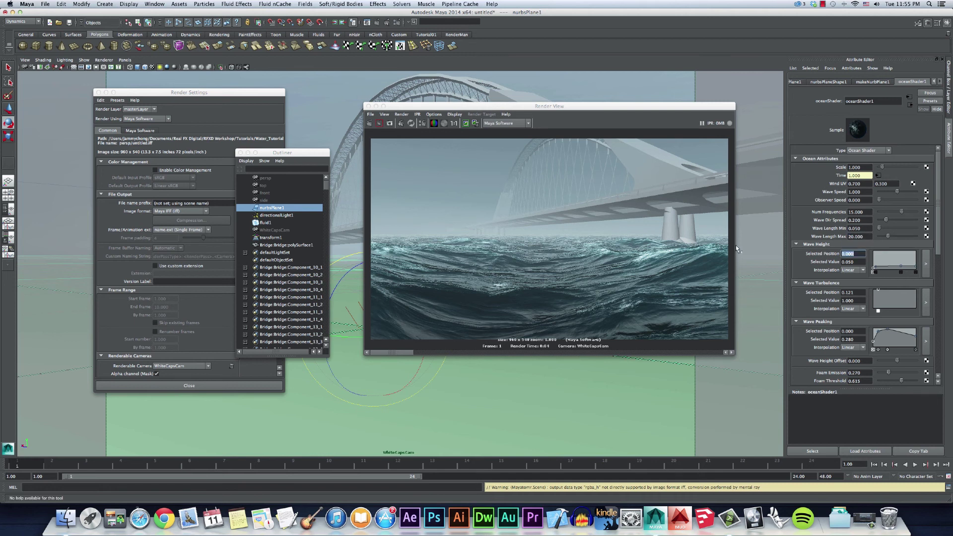
left_click(370, 123)
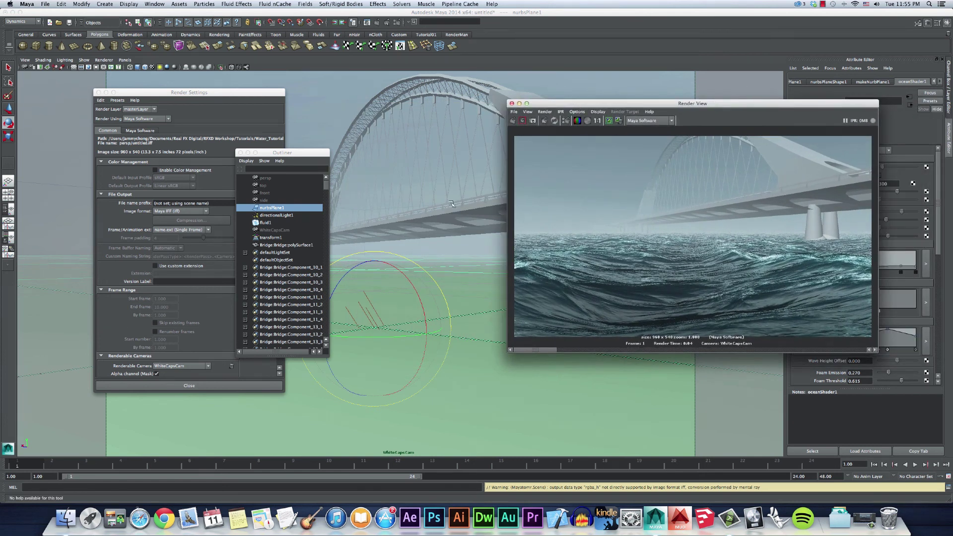
Display the 960 x 540 resolution gate in the WhiteCaps camera view
left_click(452, 203)
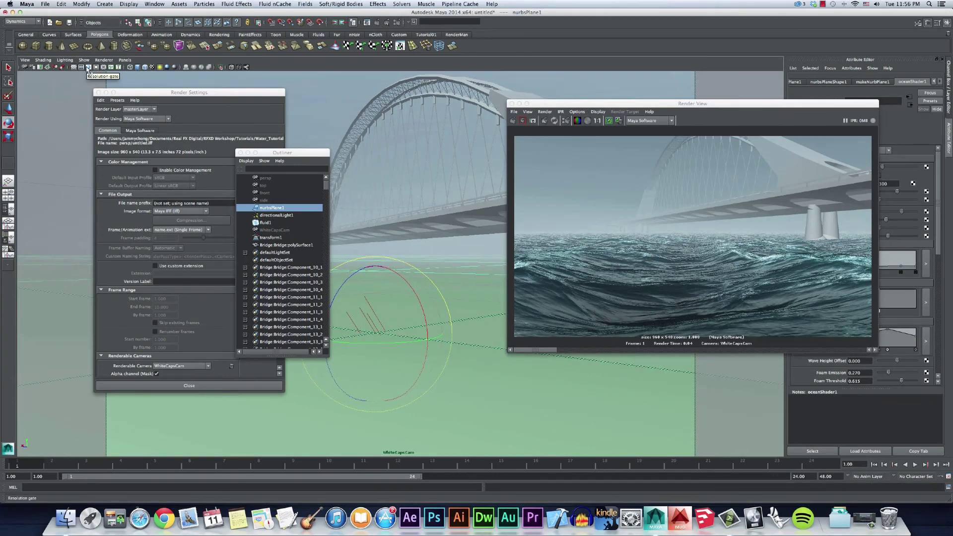
left_click(89, 67)
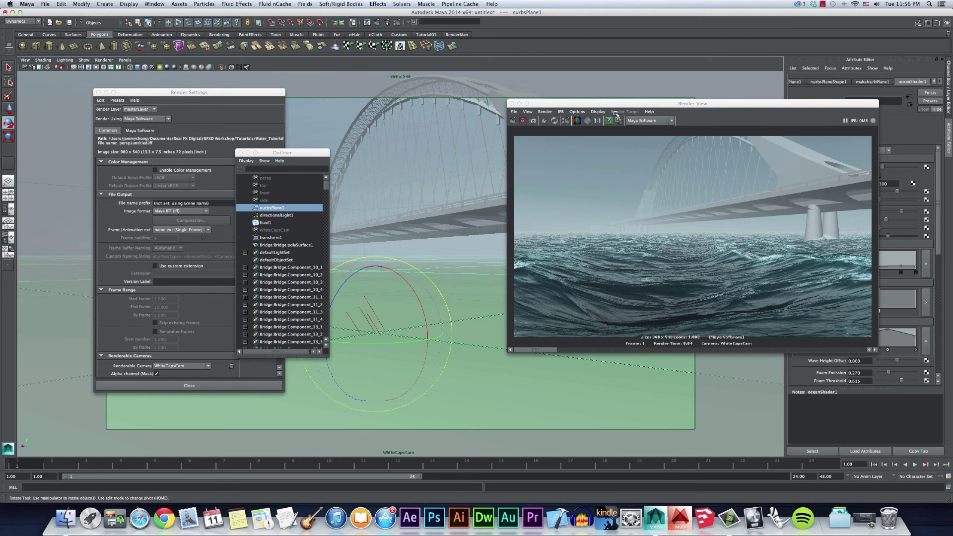
left_click(434, 187)
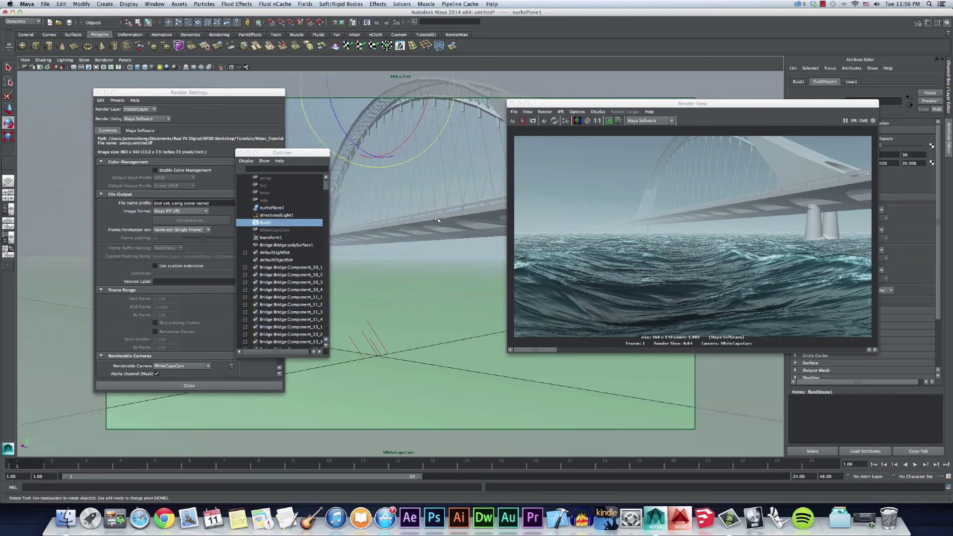
key("q")
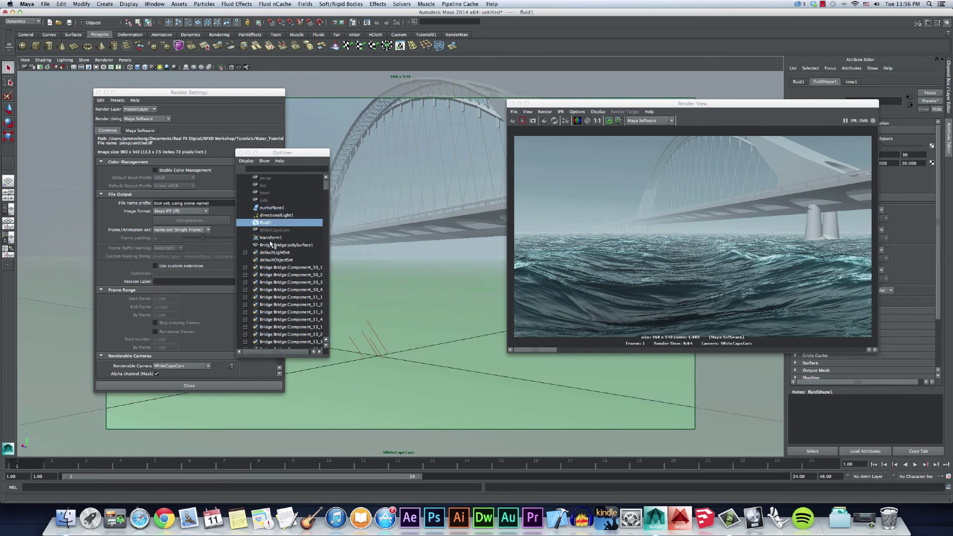
Select the bridge mesh, move the Outliner out of the way, and scale the bridge down slightly
left_click(270, 244)
left_click_drag(283, 153, 203, 156)
key("r")
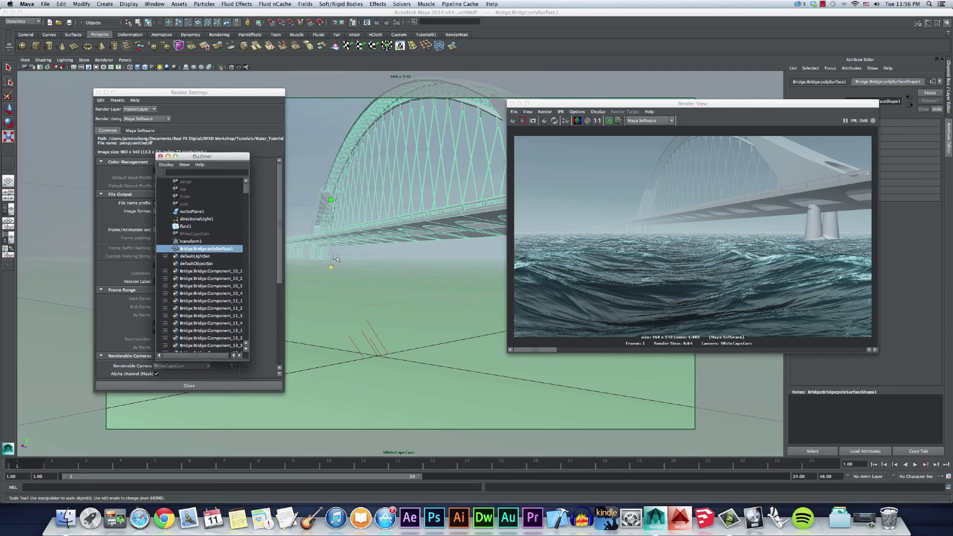
left_click(333, 268)
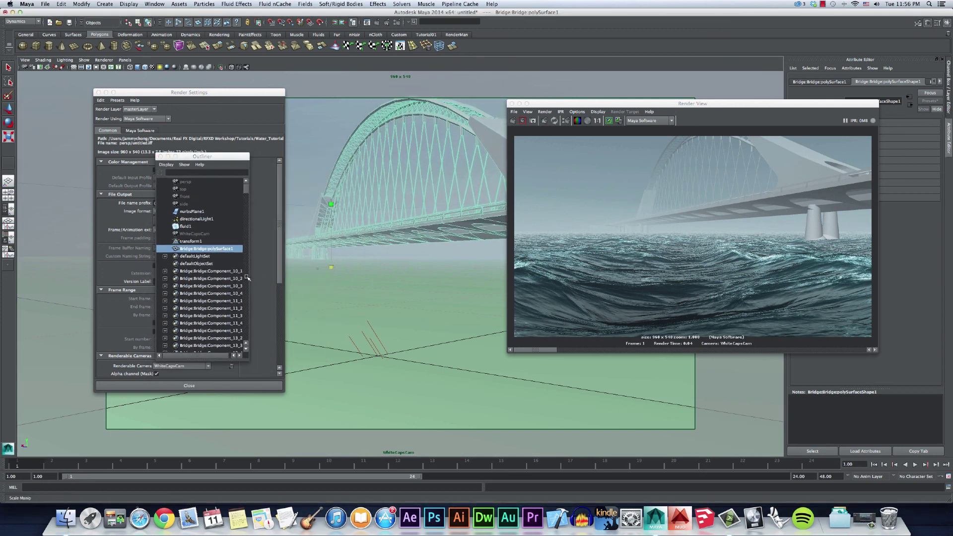
Move the Render View aside and shift the bridge horizontally so its arch and piers sit inside the resolution gate
key("w")
left_click_drag(695, 103, 833, 222)
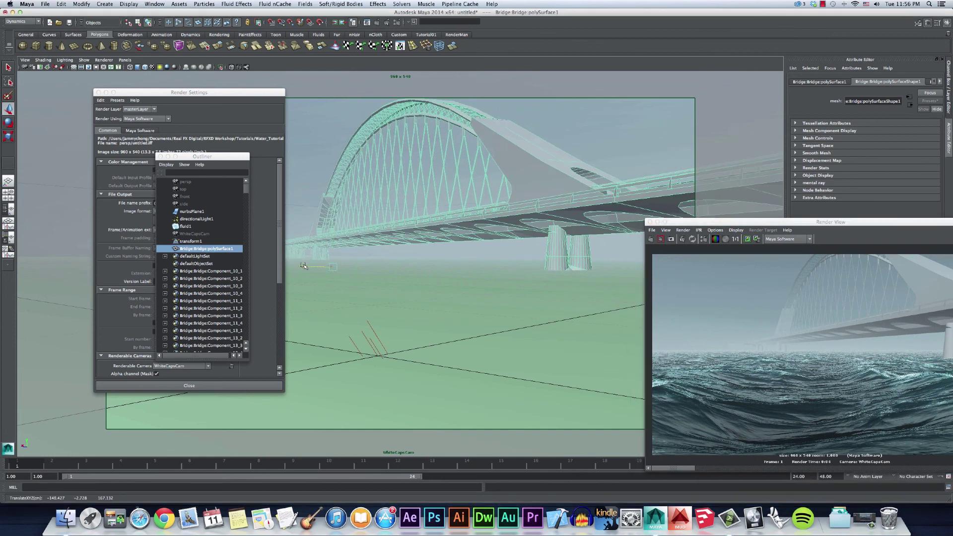
left_click_drag(305, 266, 320, 250)
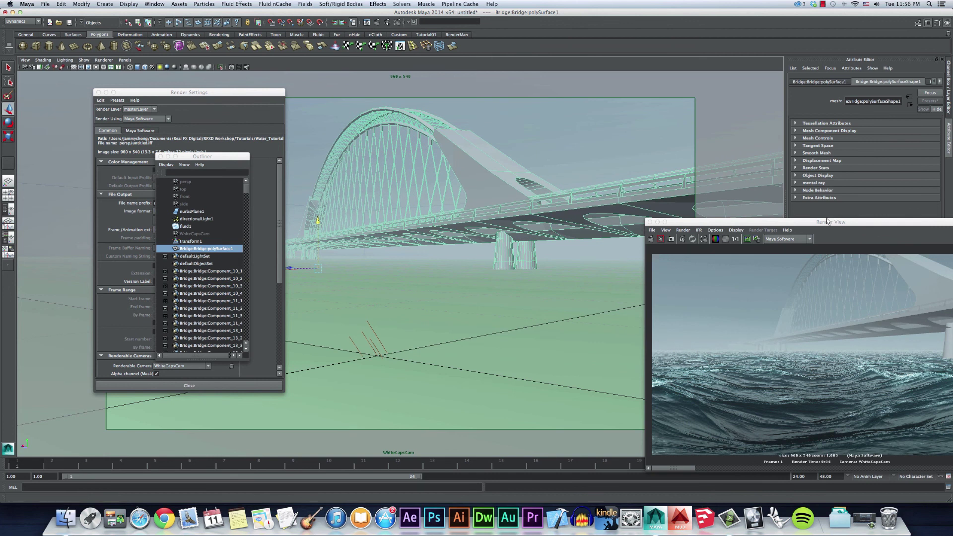
Bring the Render View fully into sight and re-render the WhiteCaps camera frame in Maya Software with the repositioned bridge
left_click_drag(835, 223, 739, 158)
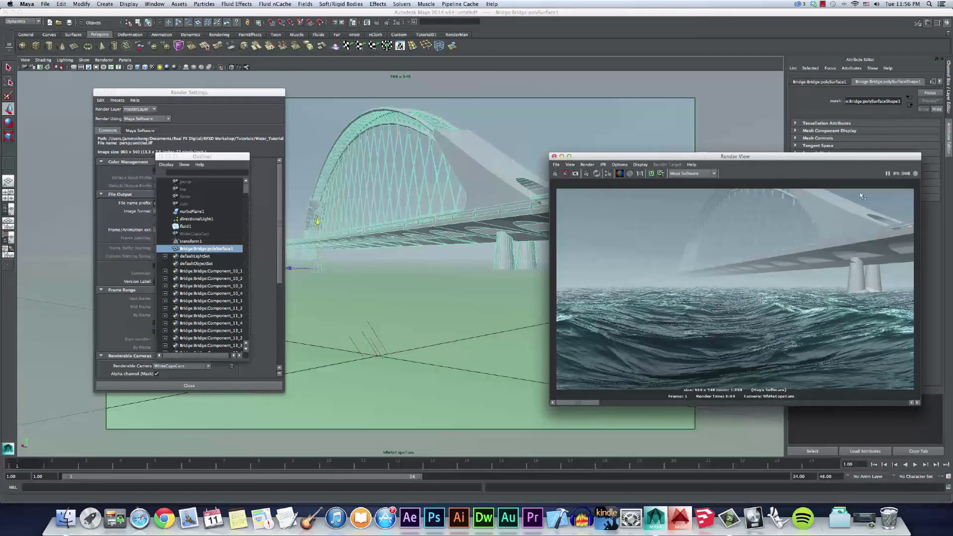
left_click(556, 173)
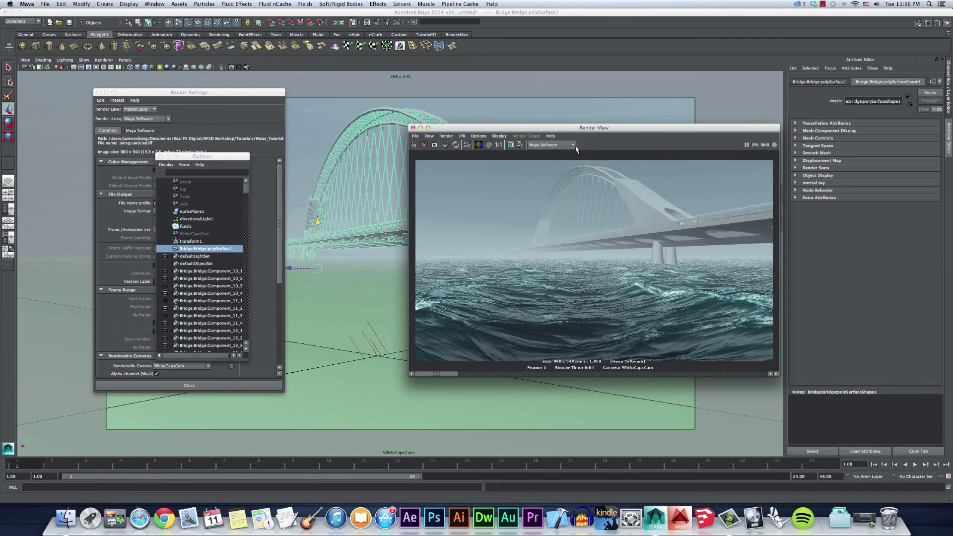
Switch the renderer to mental ray and bring the Render Settings window to the front
left_click(573, 145)
left_click(538, 172)
left_click(154, 90)
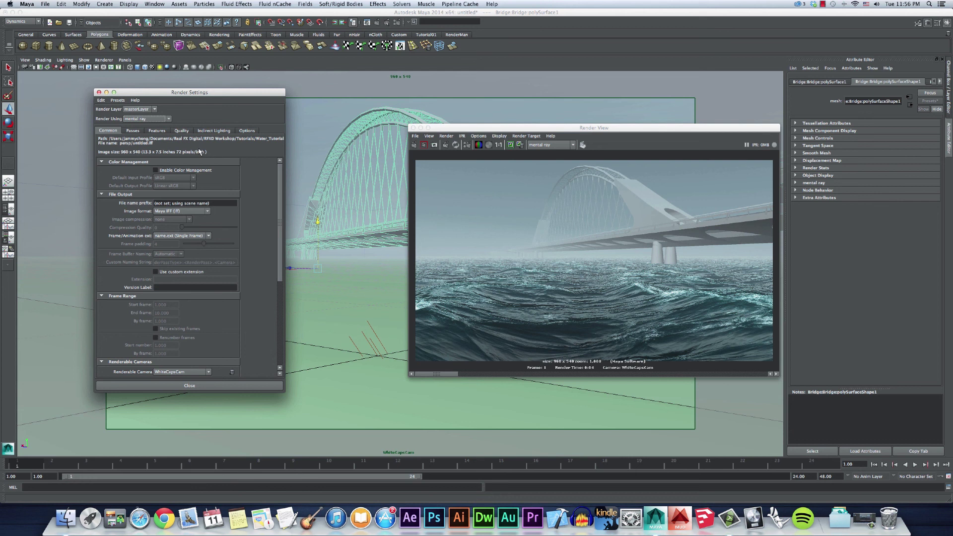
Review the mental ray Quality and Indirect Lighting settings, and render the ocean and bridge frame with mental ray
left_click(181, 131)
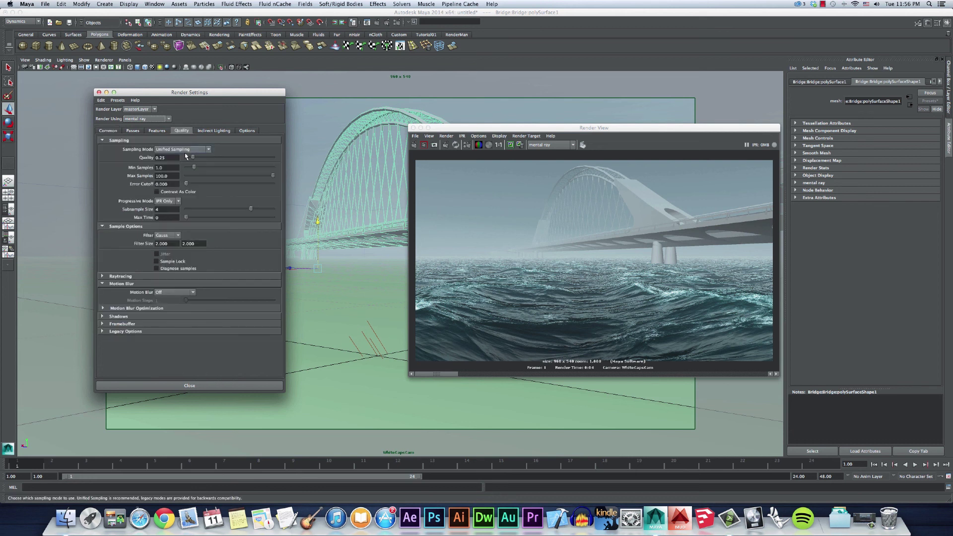
left_click(214, 131)
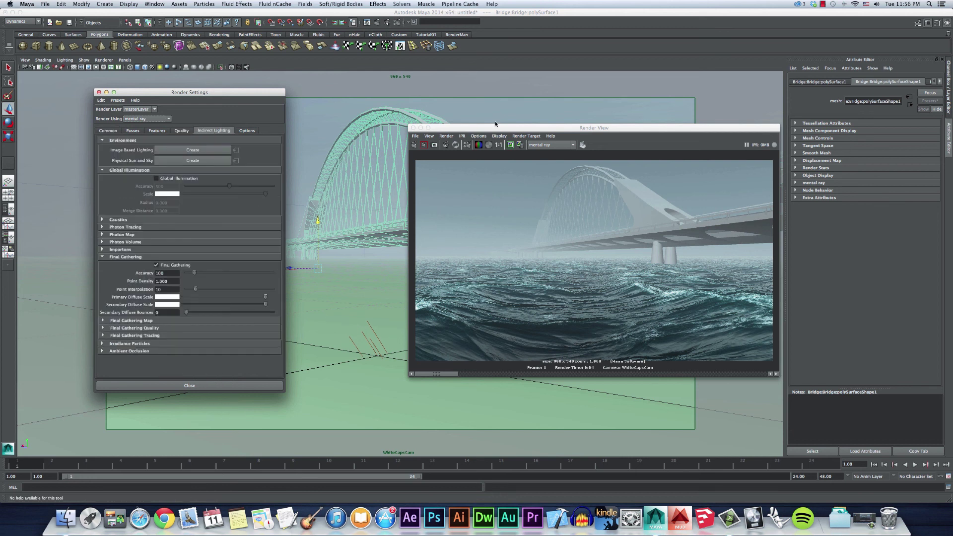
left_click(414, 145)
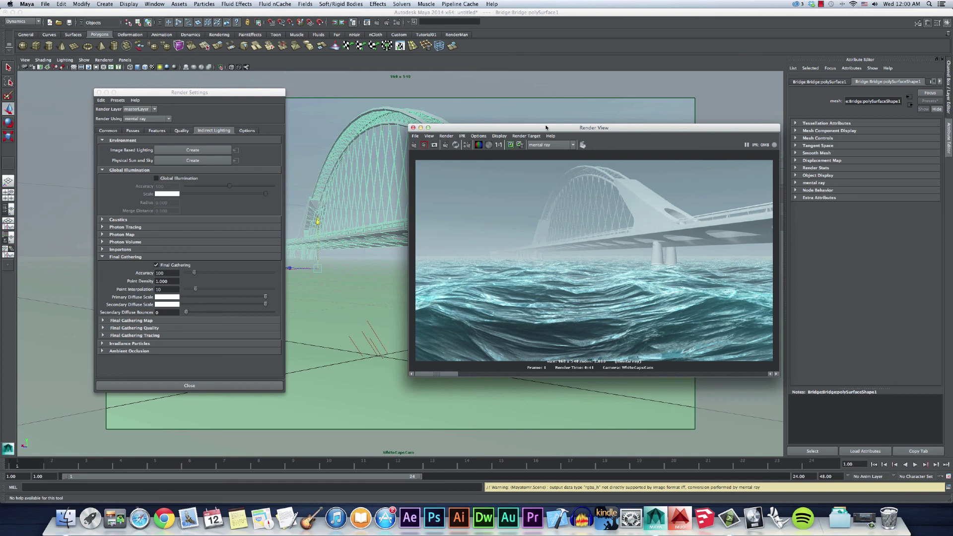
left_click_drag(545, 128, 519, 129)
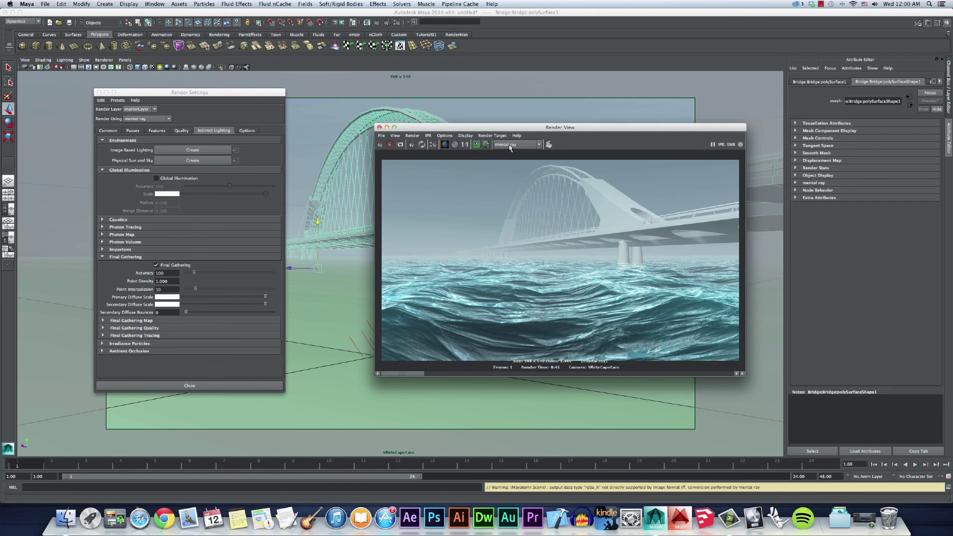